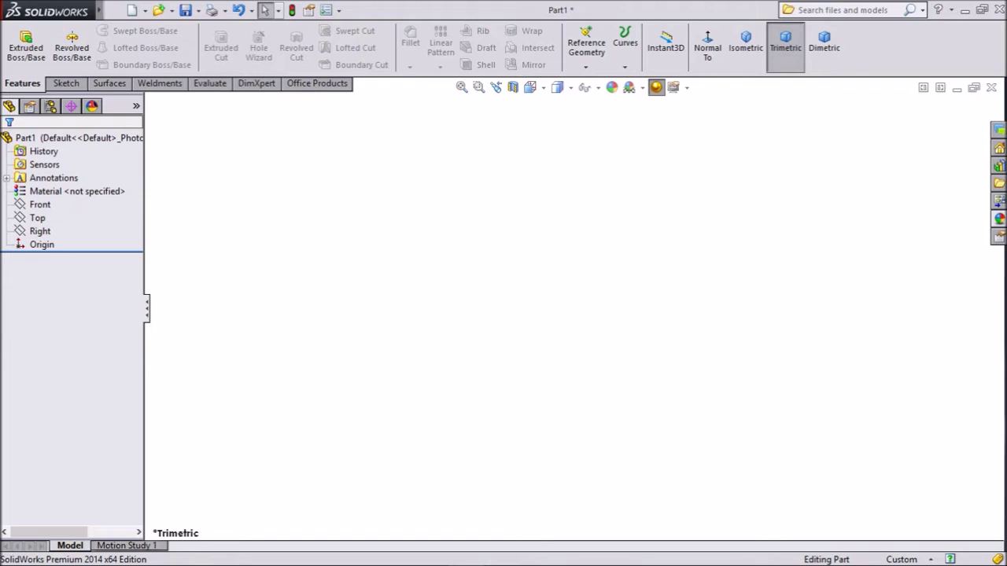
# - Start a sketch on the Front plane with a vertical line about 17 mm up from the origin and a horizontal line about 48 mm long
pyautogui.click(40, 205)
pyautogui.click(72, 186)
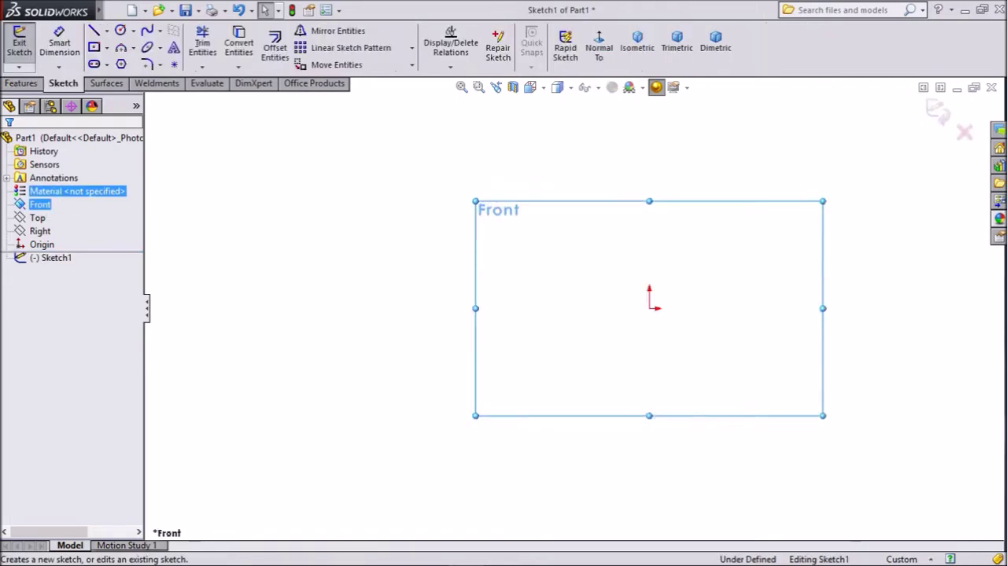
pyautogui.scroll(-2, 984, 298)
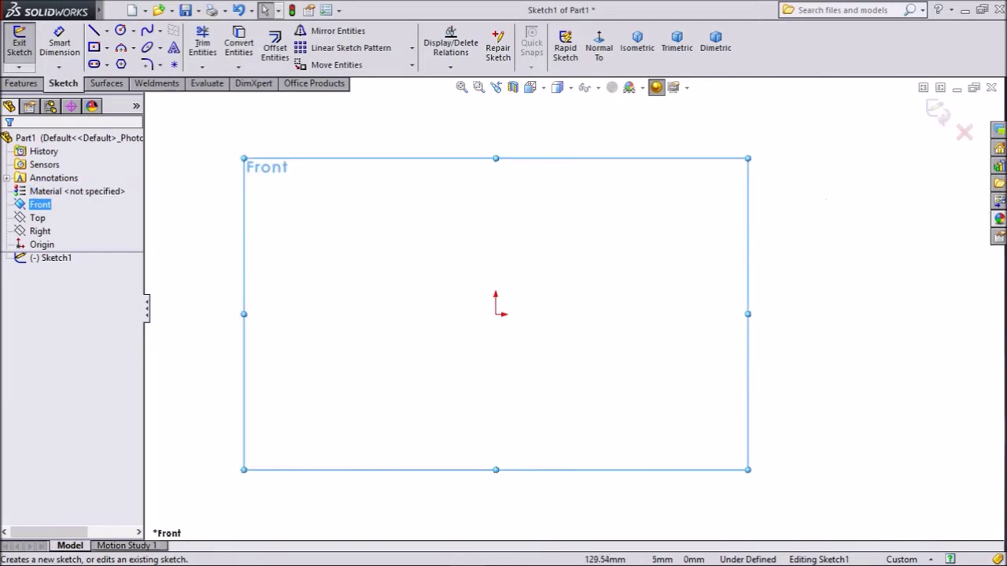
pyautogui.click(93, 30)
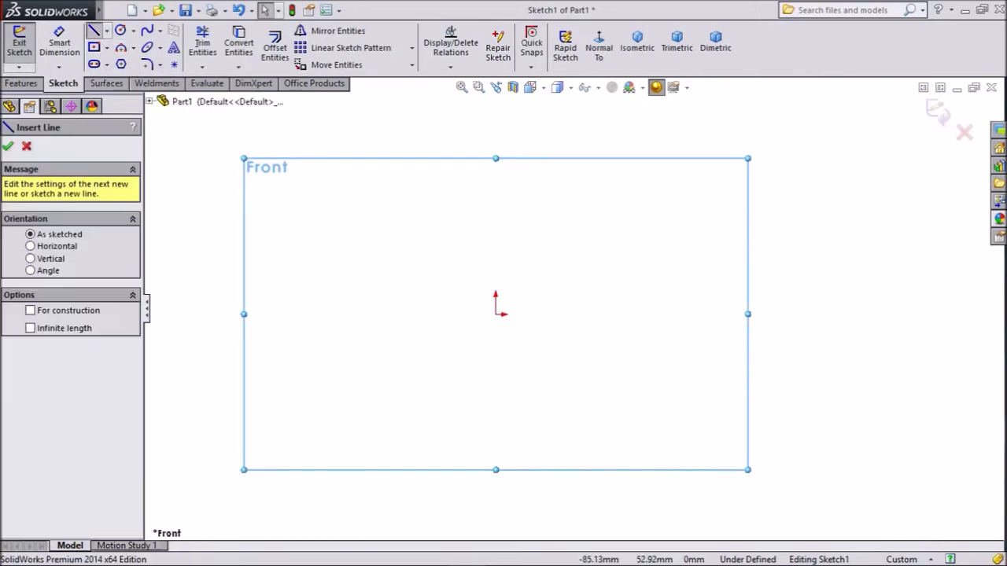
pyautogui.click(495, 313)
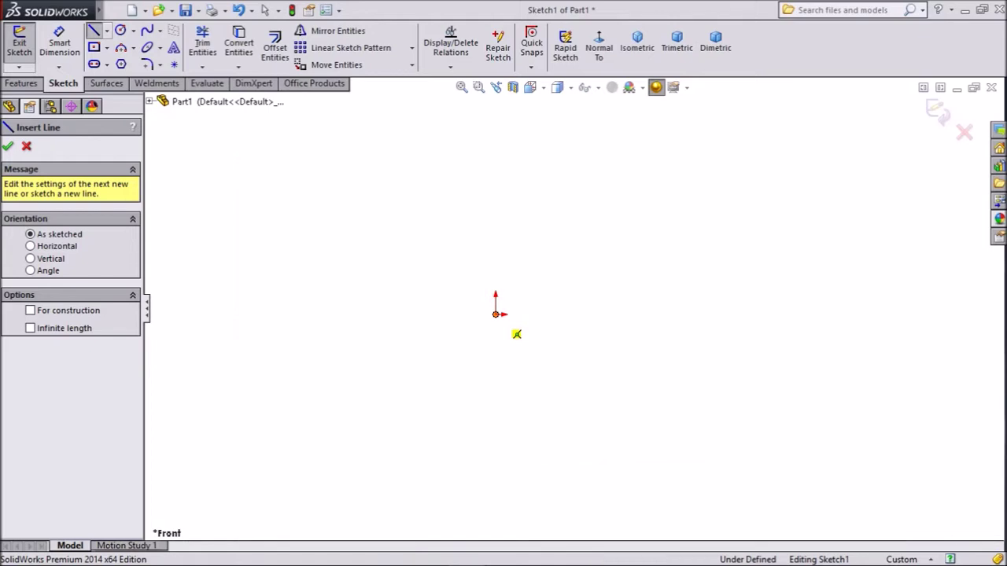
pyautogui.click(495, 261)
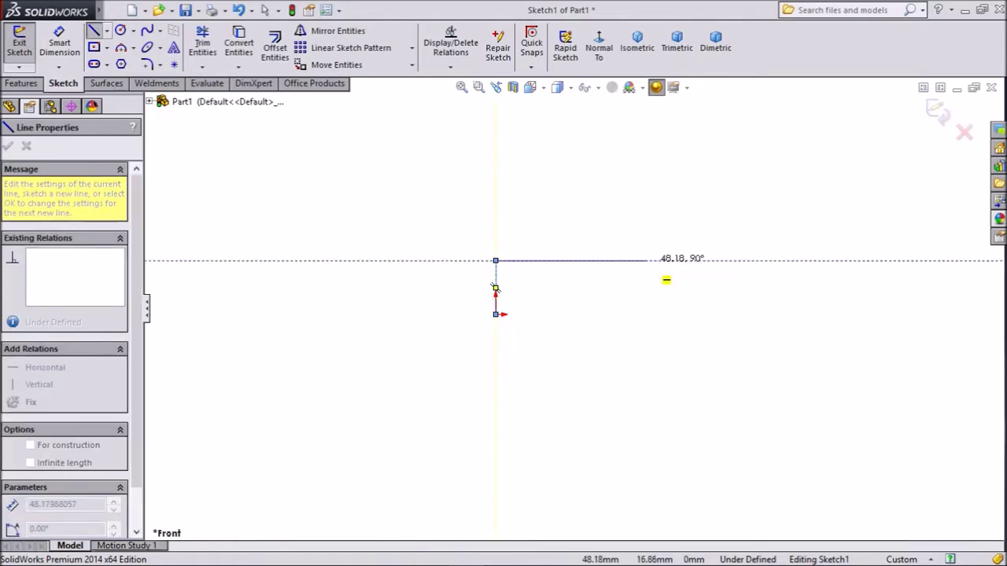
pyautogui.click(646, 260)
# - Continue with a tangent arc of about 29 mm radius and a second of about 11.5 mm, then close the profile with a horizontal line to the origin
pyautogui.scroll(-3, 646, 260)
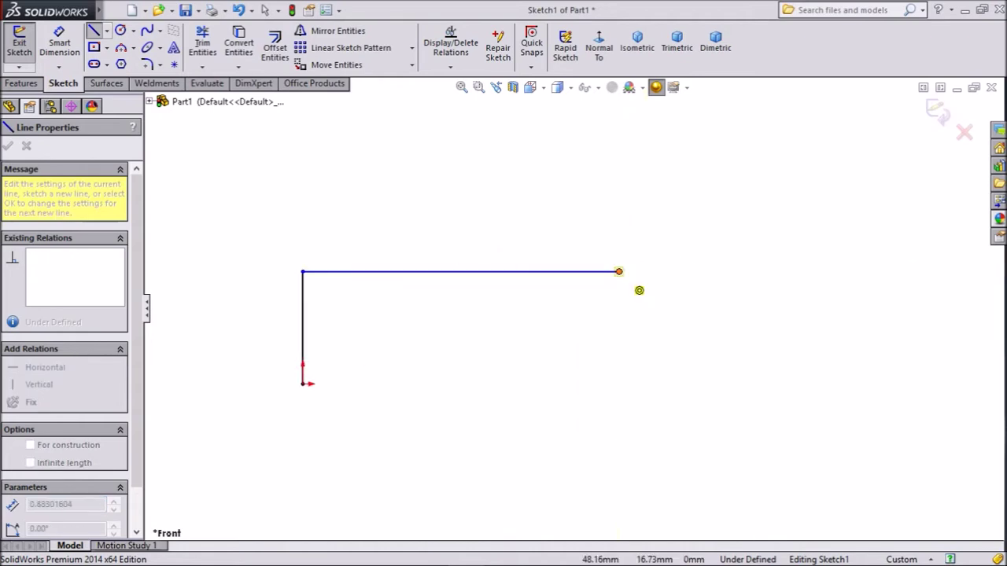
pyautogui.press('a')
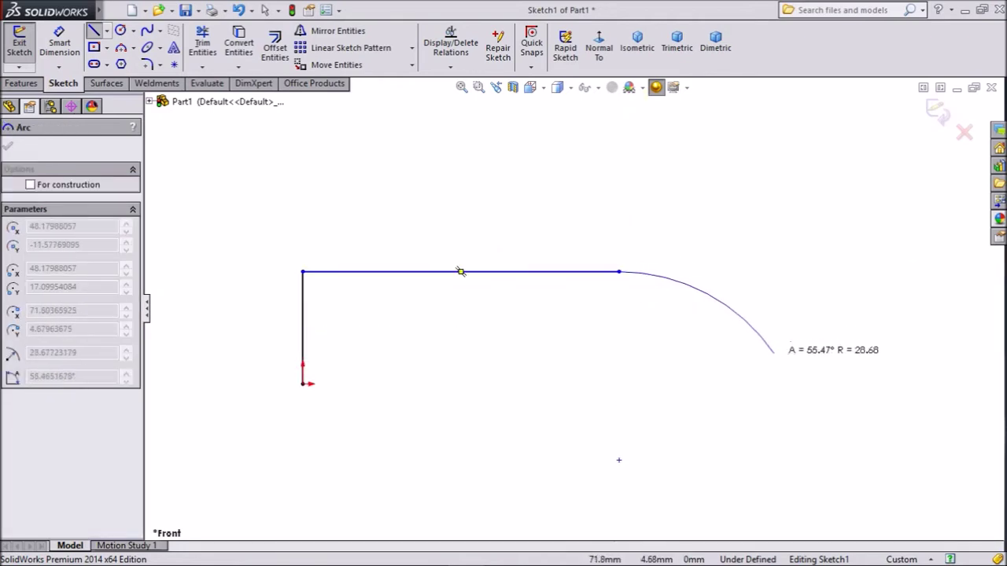
pyautogui.click(774, 351)
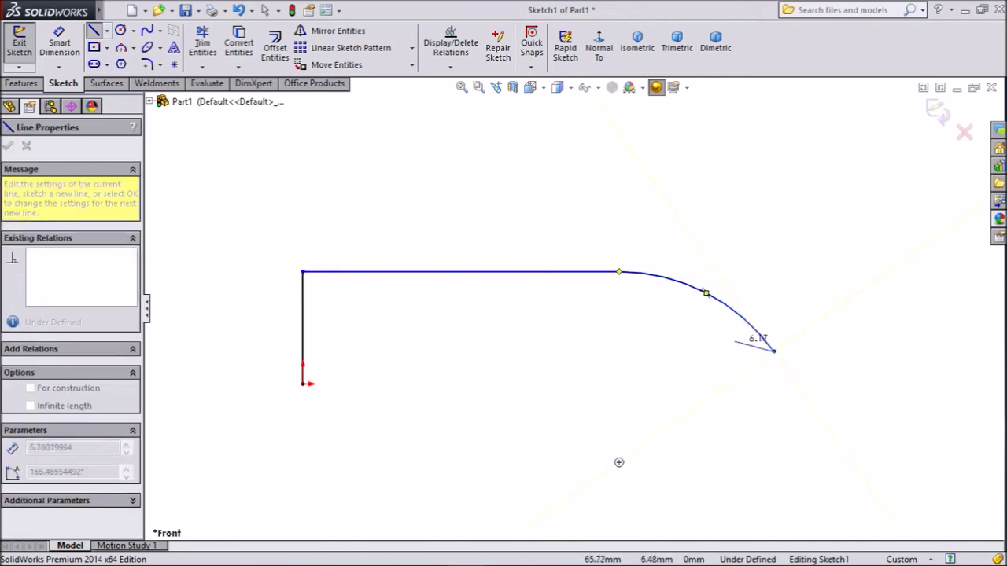
pyautogui.press('a')
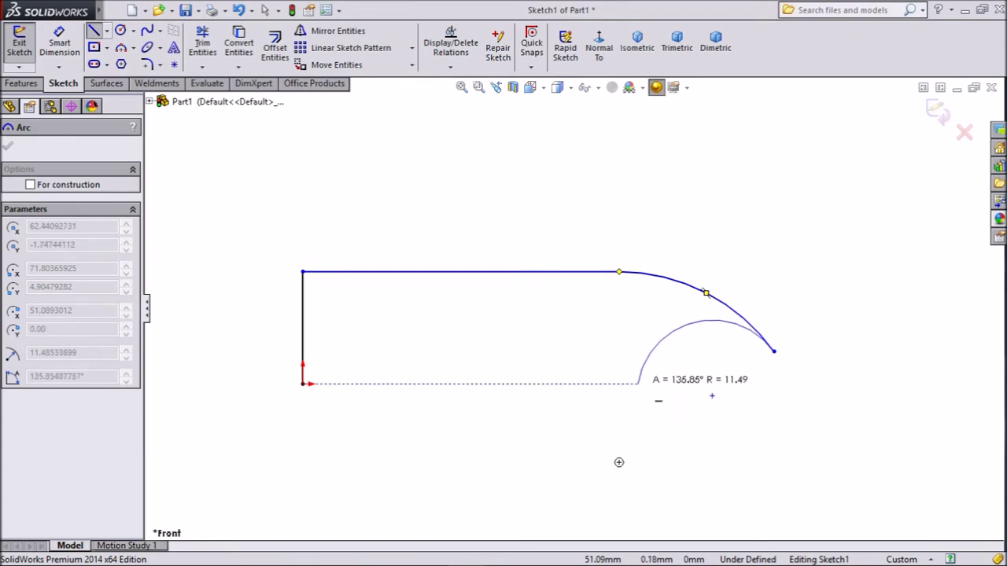
pyautogui.click(638, 384)
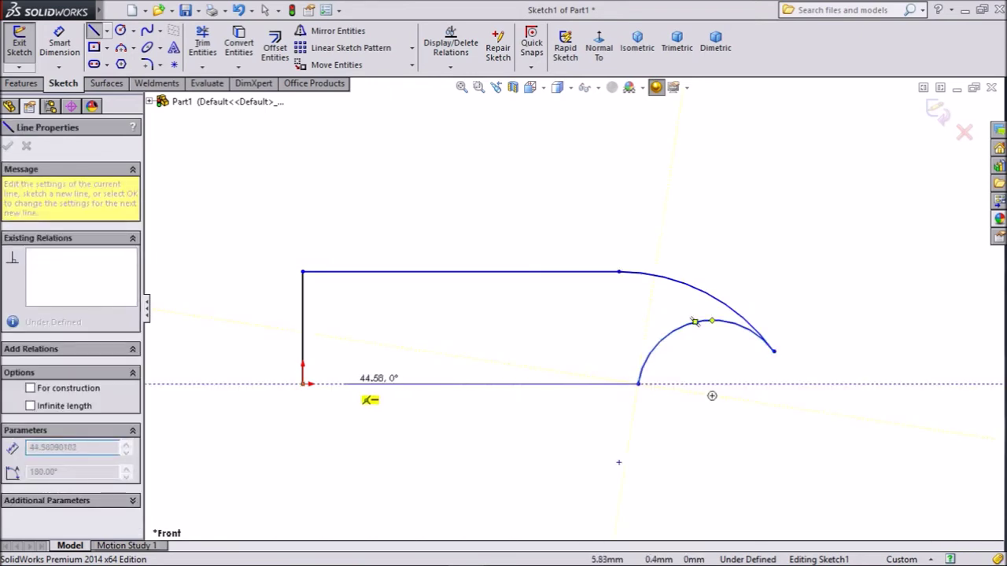
pyautogui.click(304, 385)
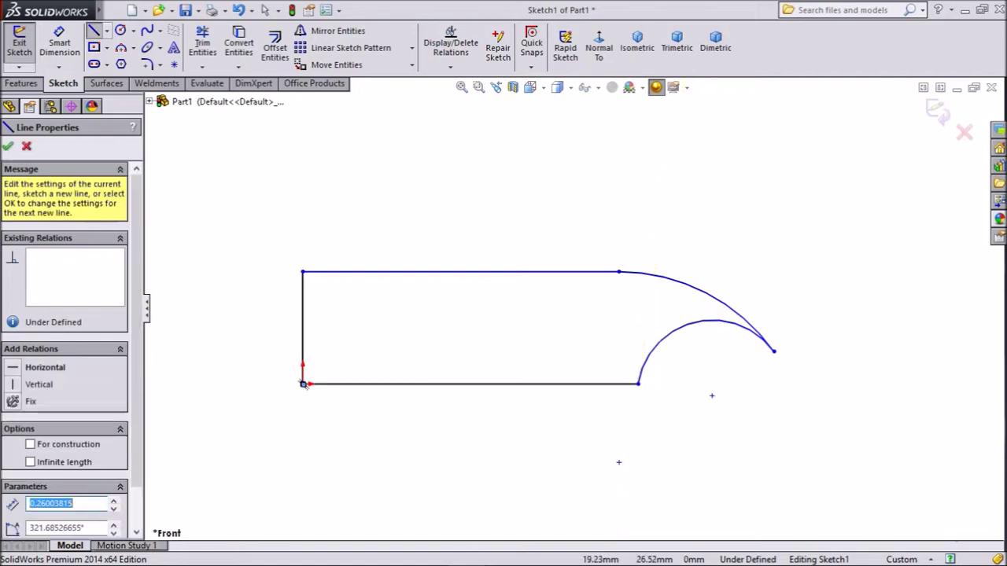
pyautogui.rightClick(429, 210)
pyautogui.click(488, 126)
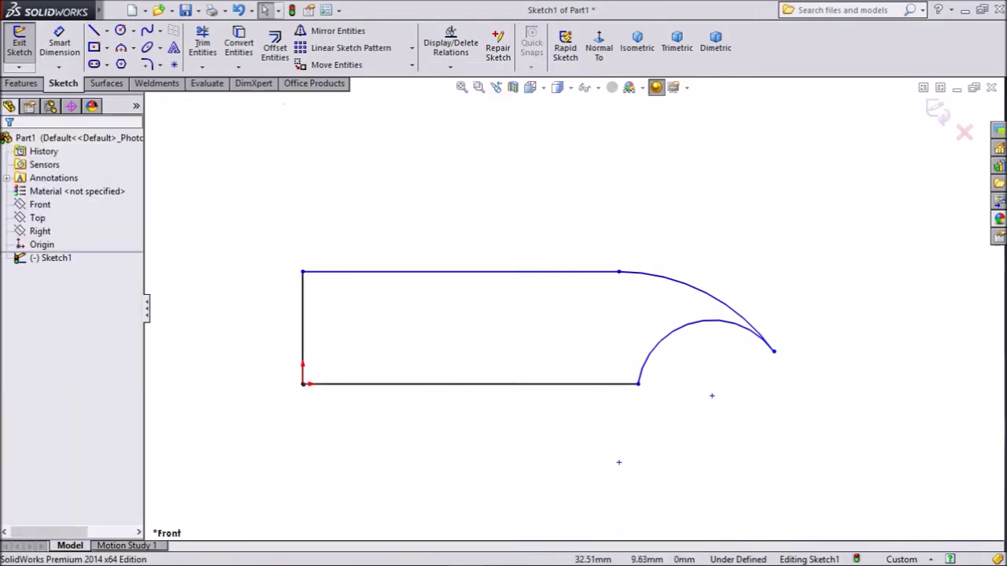
# - Dimension the vertical line at the origin to 6 mm
pyautogui.scroll(-1, 511, 362)
pyautogui.click(60, 43)
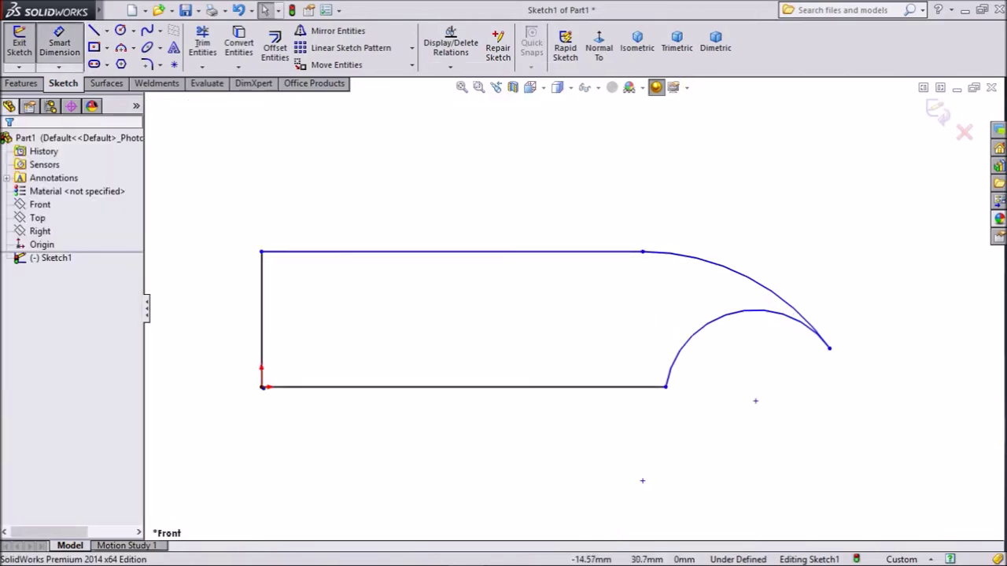
pyautogui.click(261, 319)
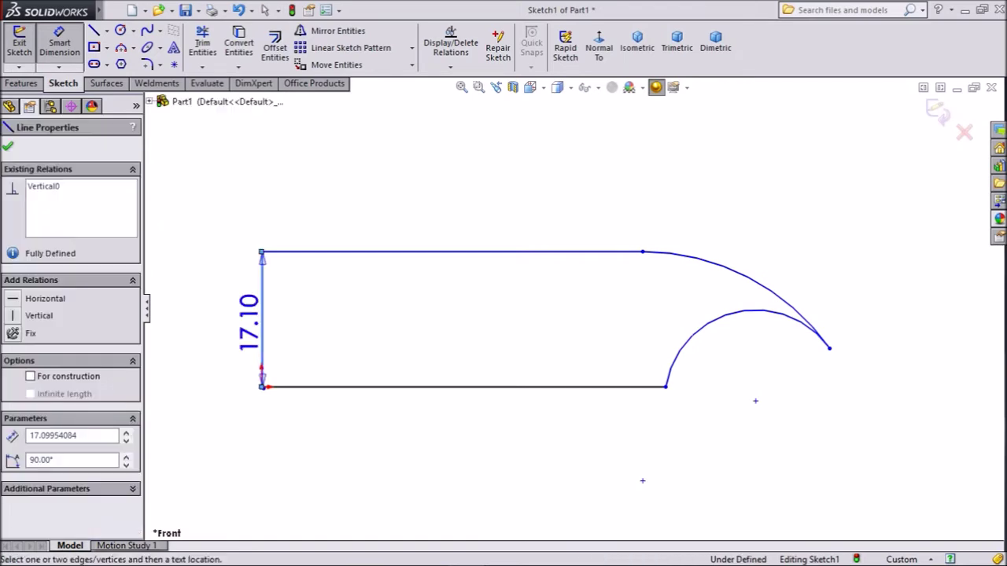
pyautogui.click(185, 315)
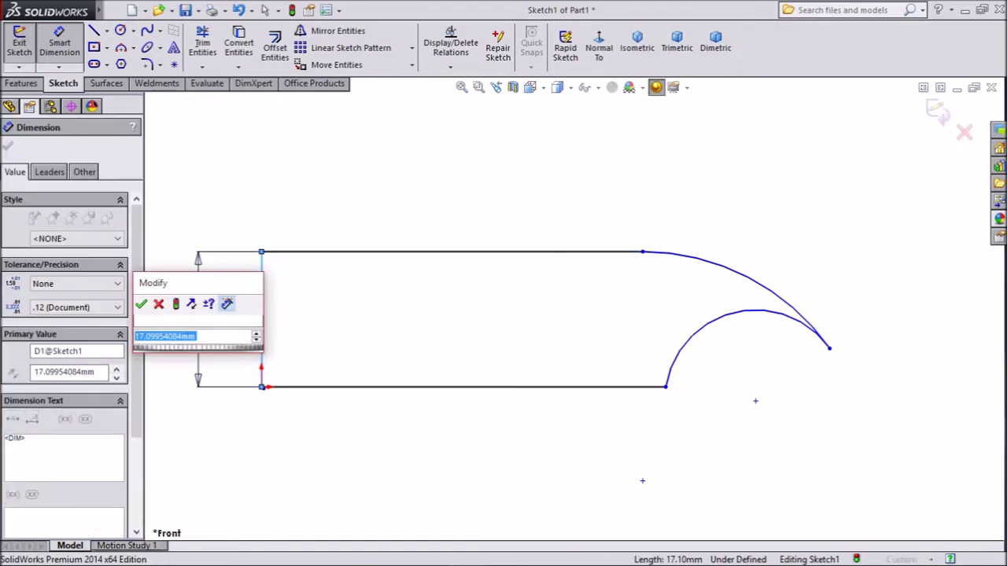
pyautogui.write('6')
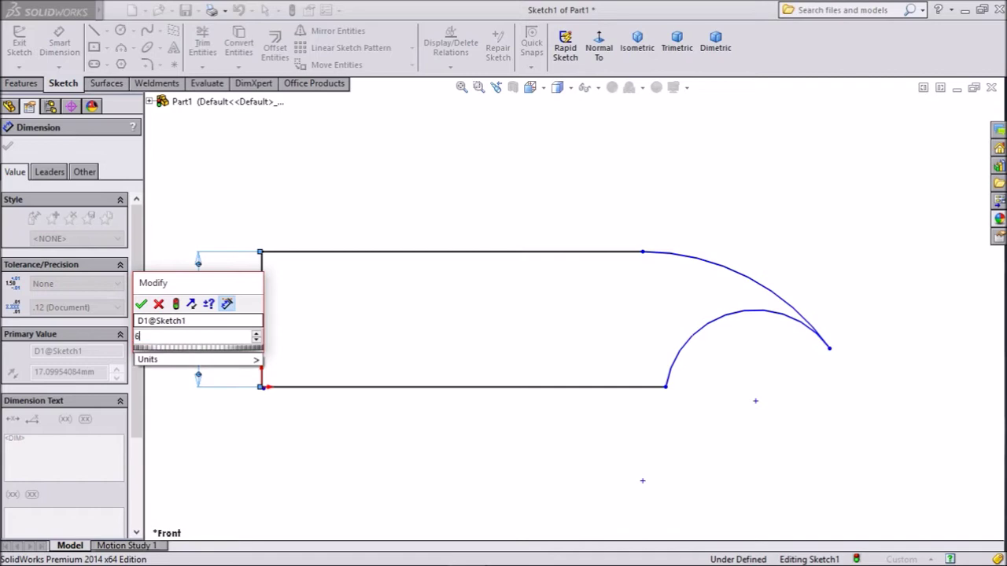
pyautogui.press('Return')
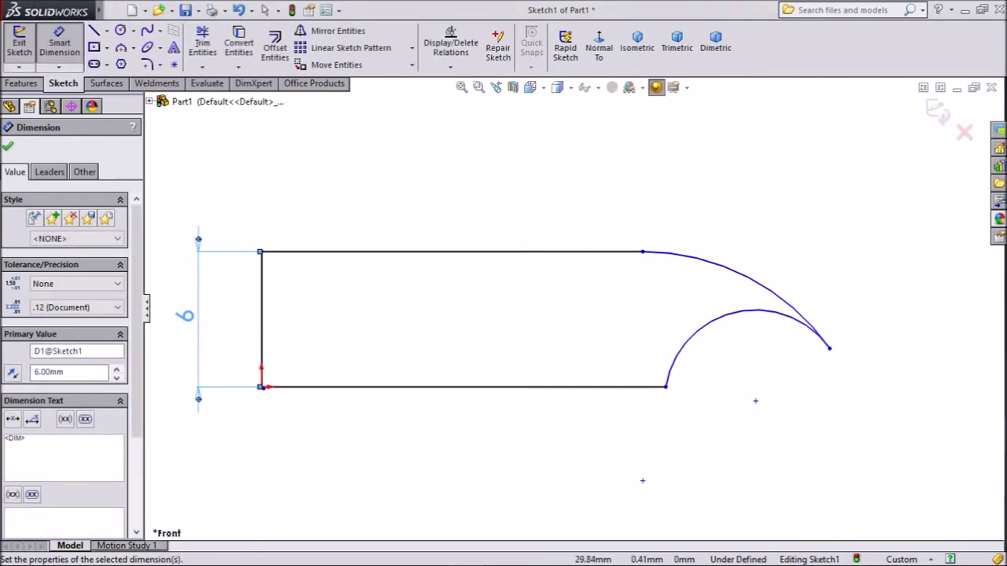
# - Dimension the overall horizontal distance from the vertical line to the arcs' pointed tip as 42 mm
pyautogui.click(829, 348)
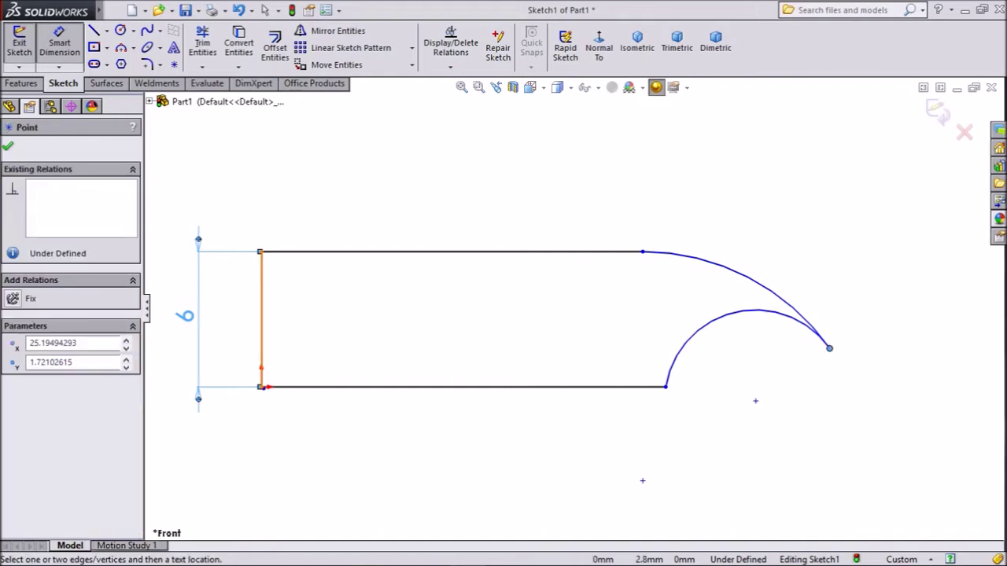
pyautogui.click(262, 326)
pyautogui.click(472, 177)
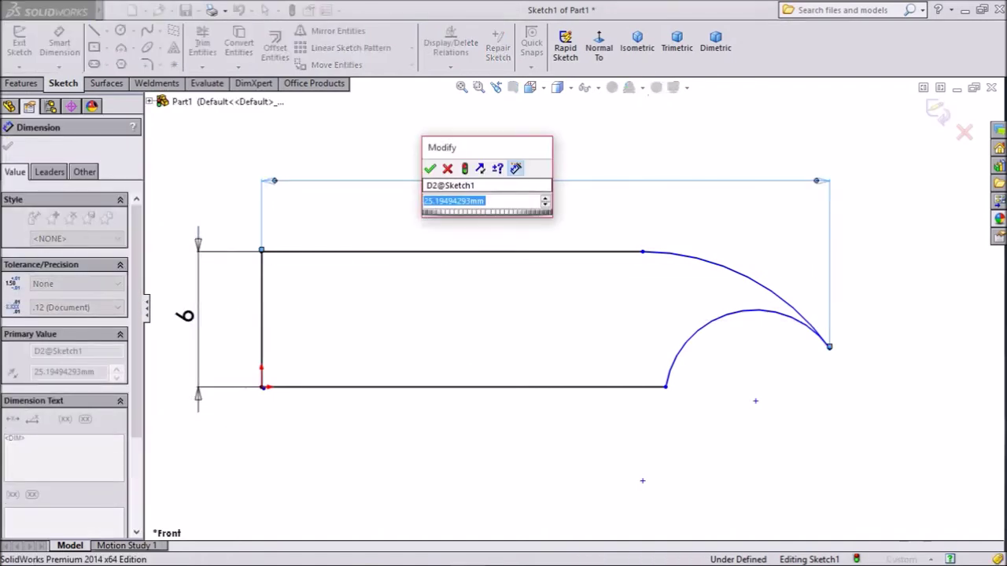
pyautogui.write('42')
pyautogui.press('Return')
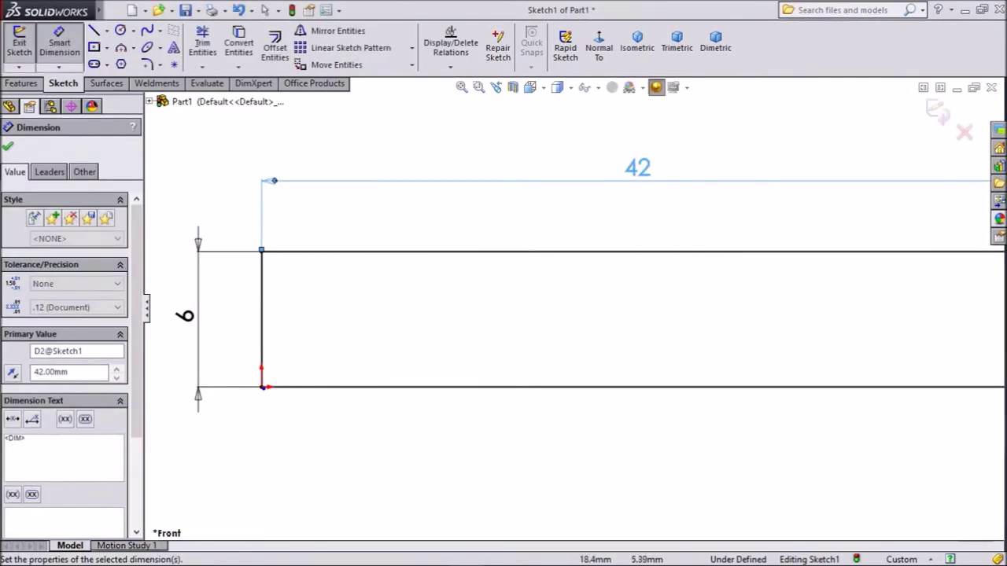
# - Set the radius of the upper arc to 30 mm with a radial dimension
pyautogui.press('z')
pyautogui.scroll(-2, 822, 284)
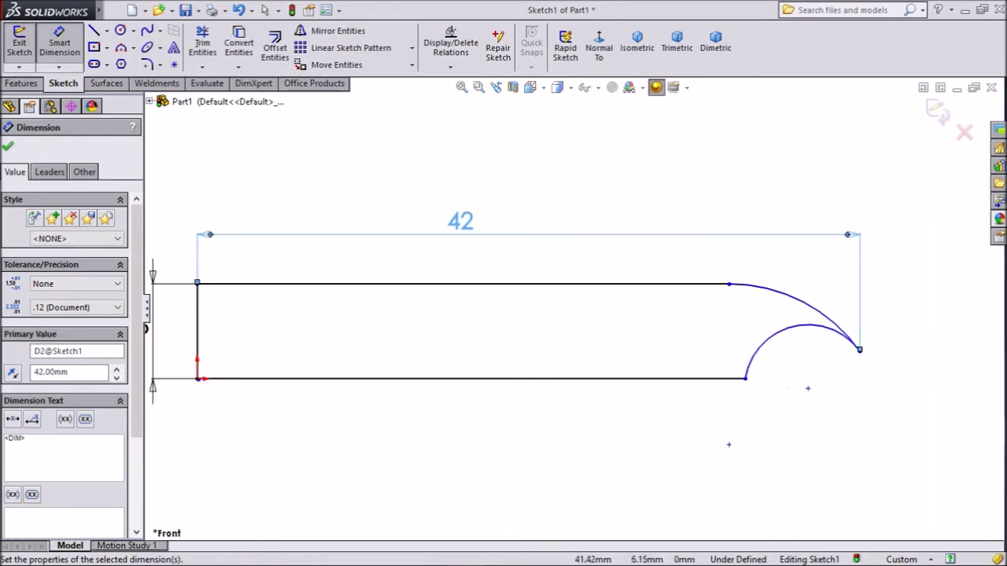
pyautogui.click(795, 298)
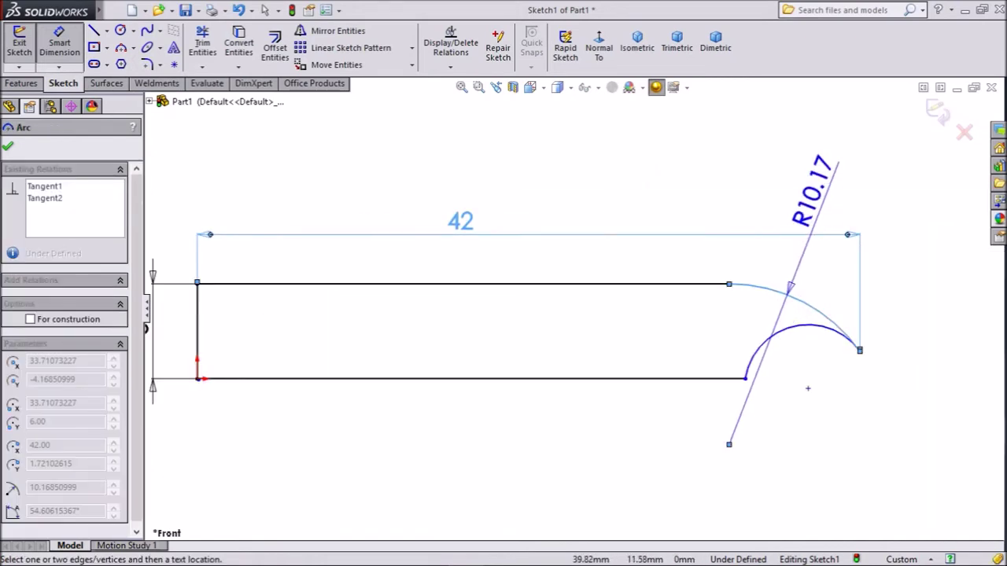
pyautogui.click(834, 177)
pyautogui.write('30')
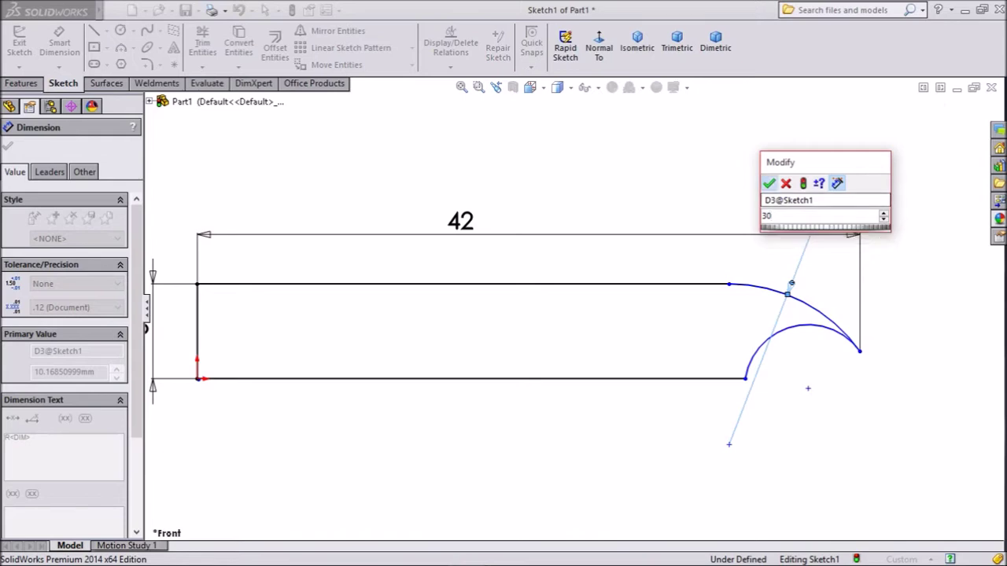
pyautogui.press('Return')
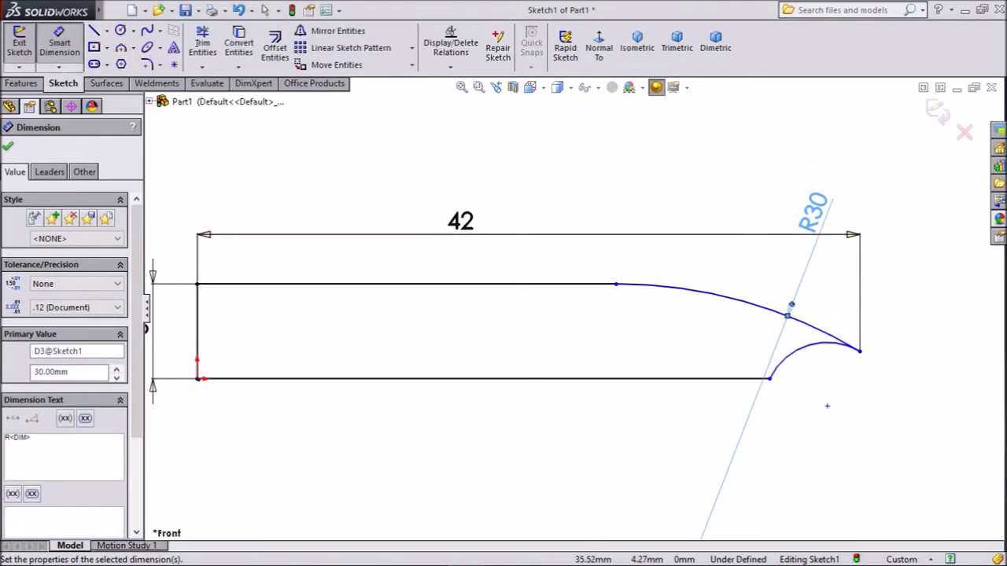
# - Dimension the length of the profile's lower horizontal line as 32 mm
pyautogui.scroll(1, 571, 310)
pyautogui.click(582, 367)
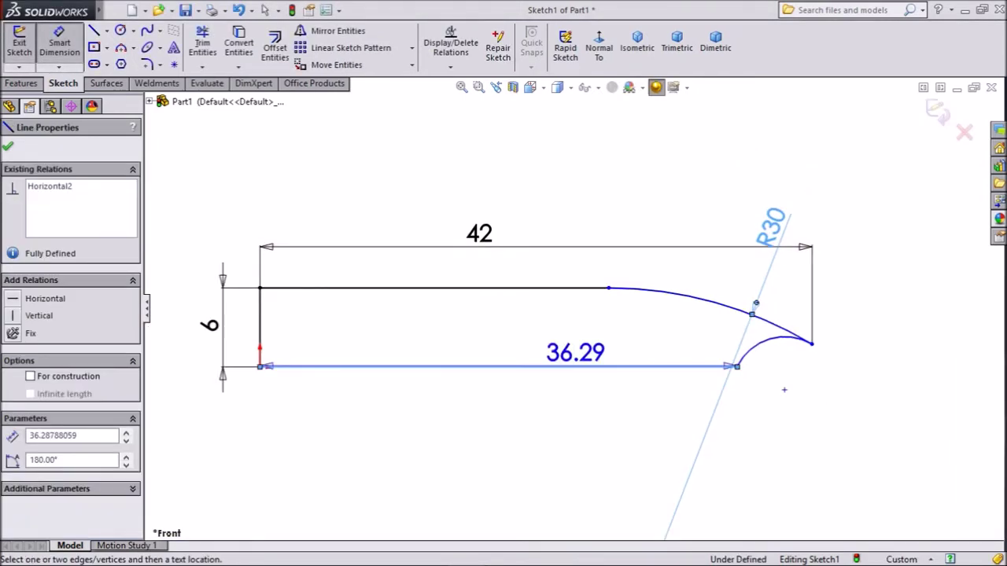
pyautogui.click(461, 421)
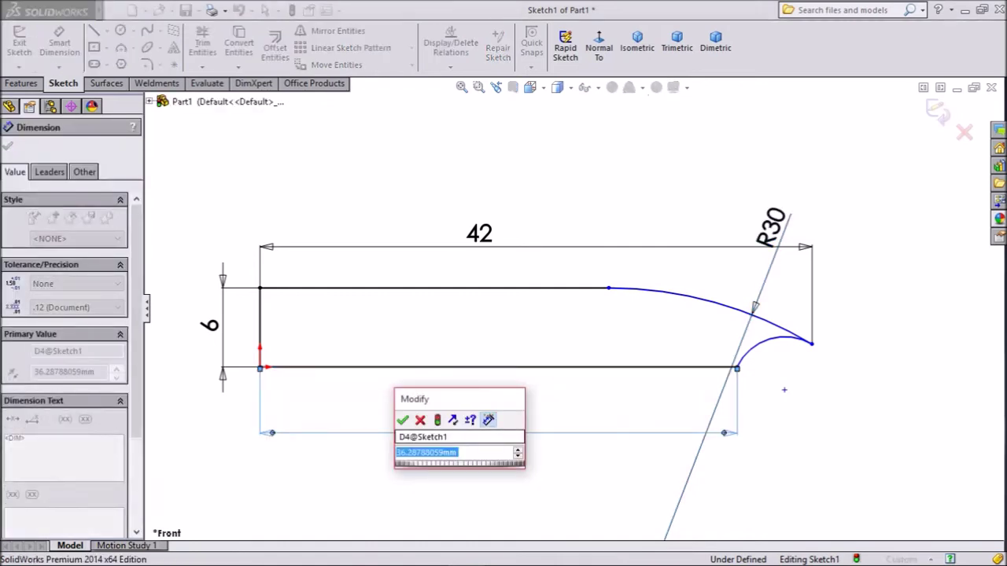
pyautogui.write('32')
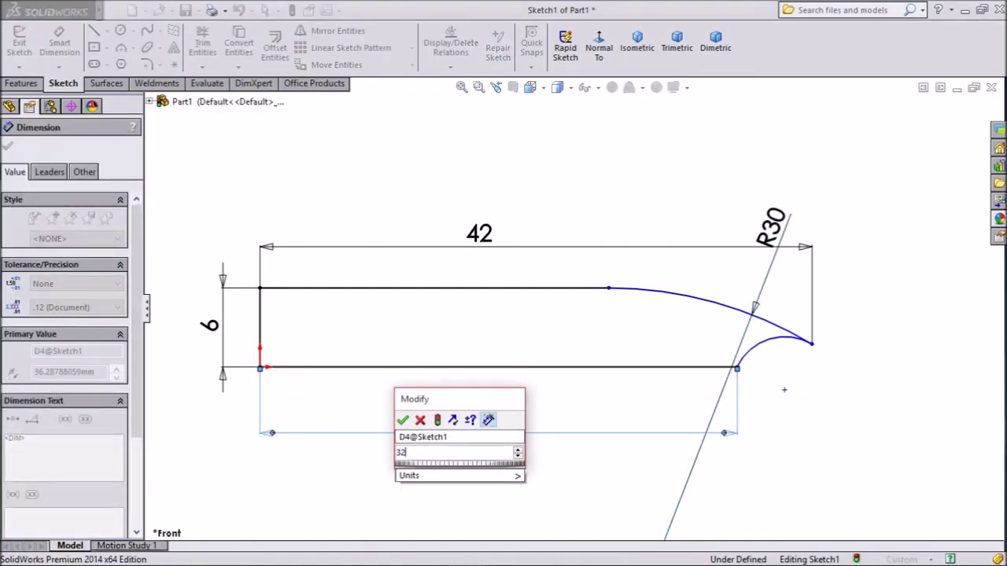
pyautogui.press('Return')
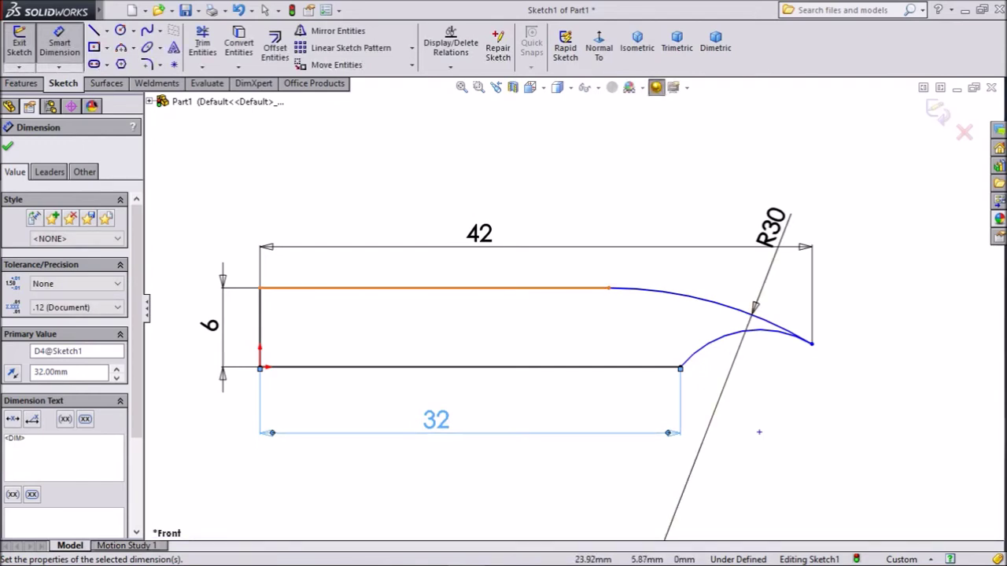
# - Dimension the vertical distance between the upper horizontal line and the arcs' pointed tip as 5.75 mm
pyautogui.click(574, 290)
pyautogui.click(811, 344)
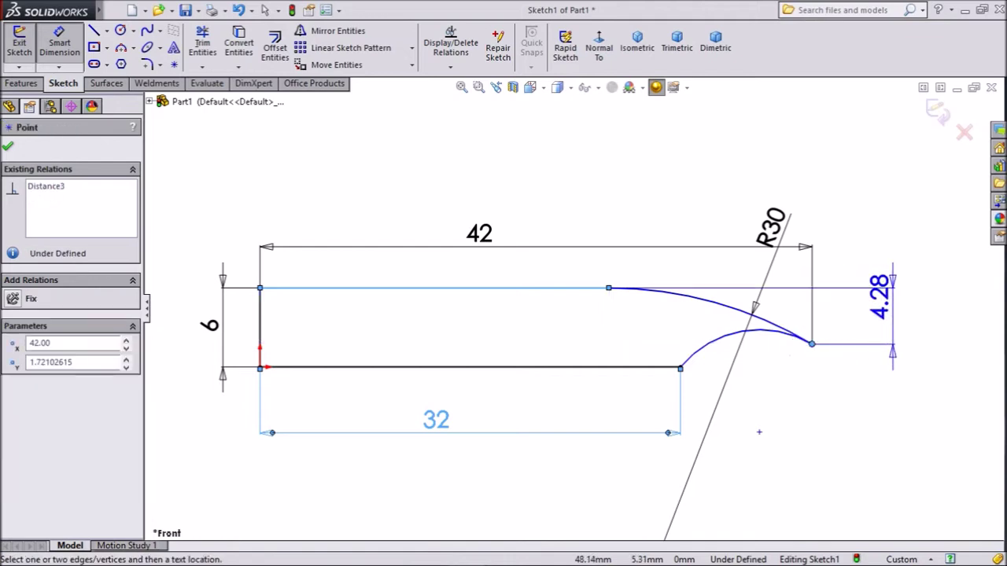
pyautogui.click(821, 310)
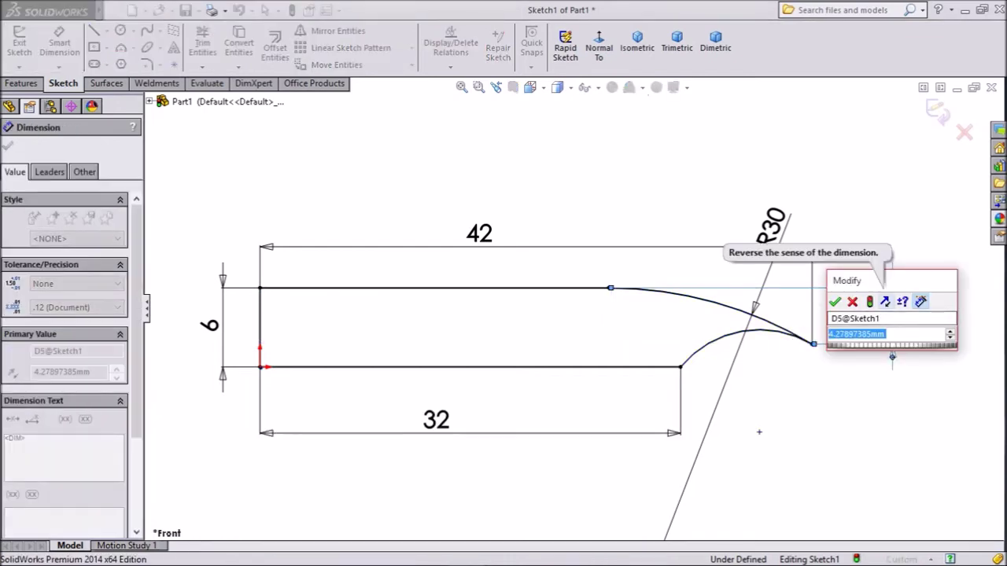
pyautogui.write('5.75')
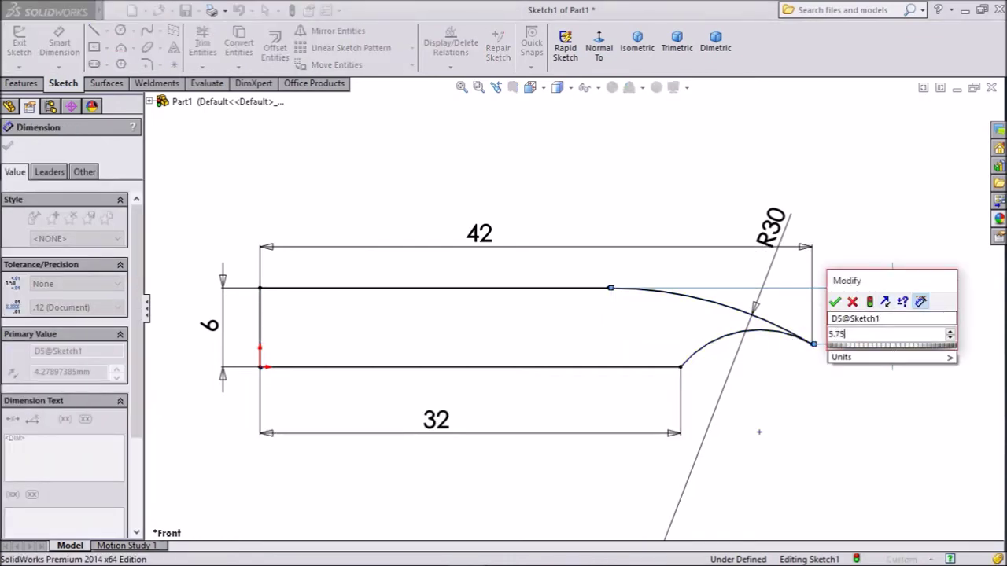
pyautogui.press('Return')
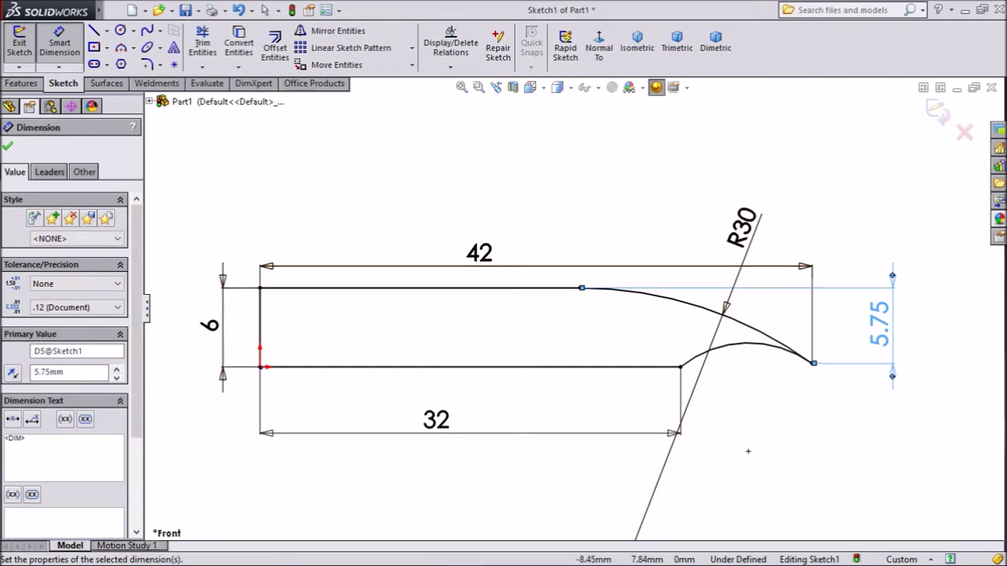
pyautogui.click(8, 146)
# - Extrude the blade profile 1.6 mm with Boss-Extrude, using the enclosed sketch region as the selected contour
pyautogui.click(22, 83)
pyautogui.click(26, 47)
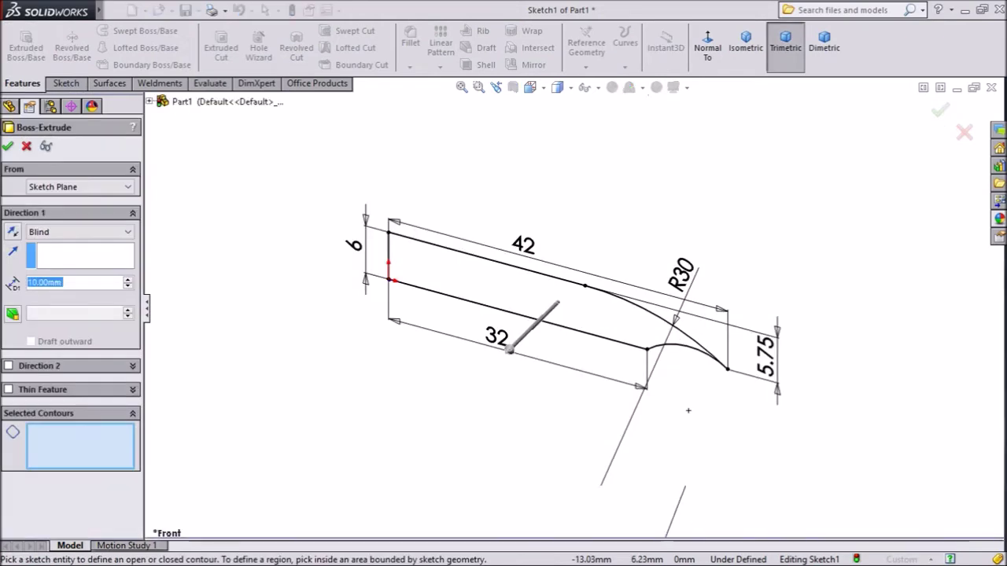
pyautogui.write('1.6')
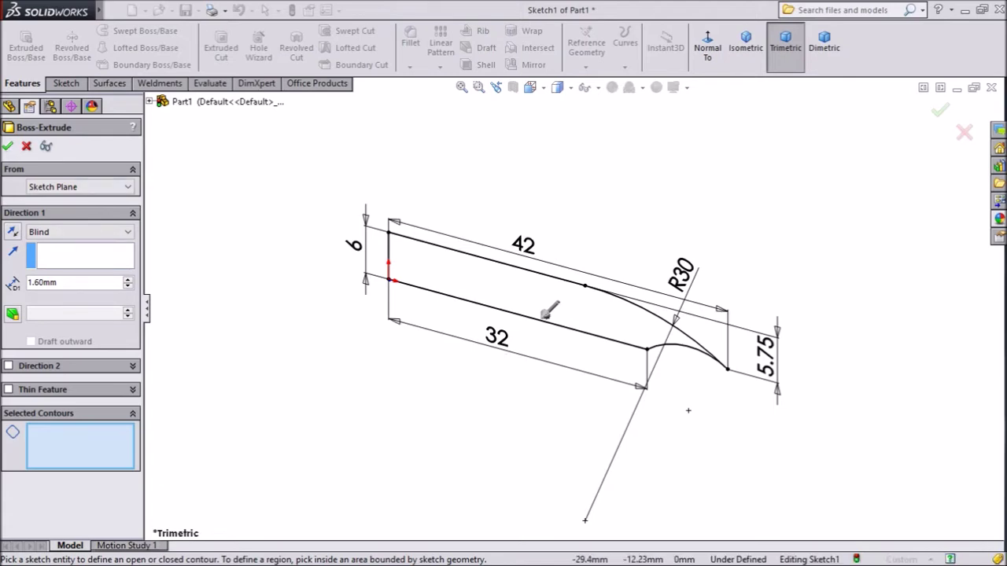
pyautogui.click(7, 146)
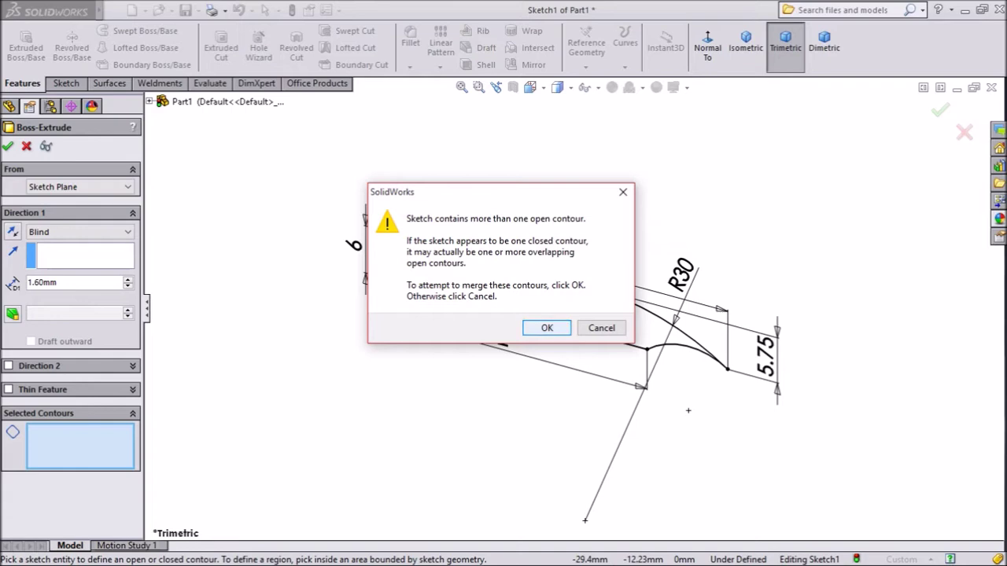
pyautogui.click(547, 327)
pyautogui.press('Return')
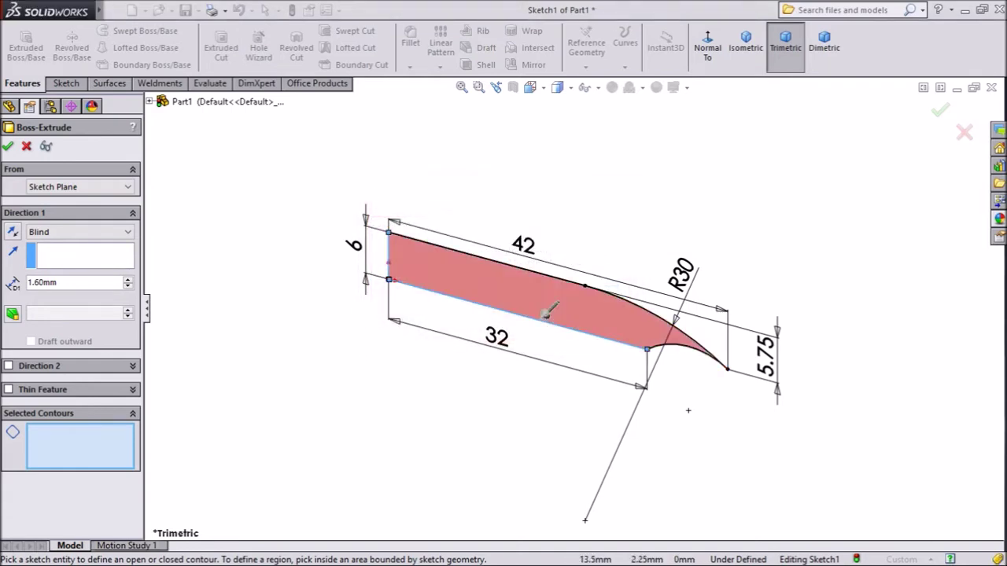
pyautogui.click(548, 312)
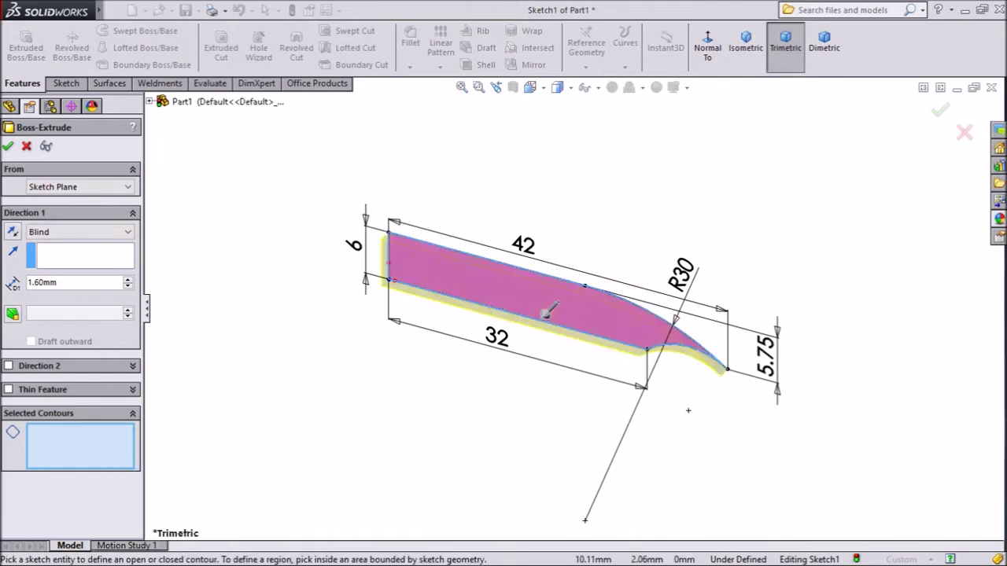
pyautogui.click(548, 313)
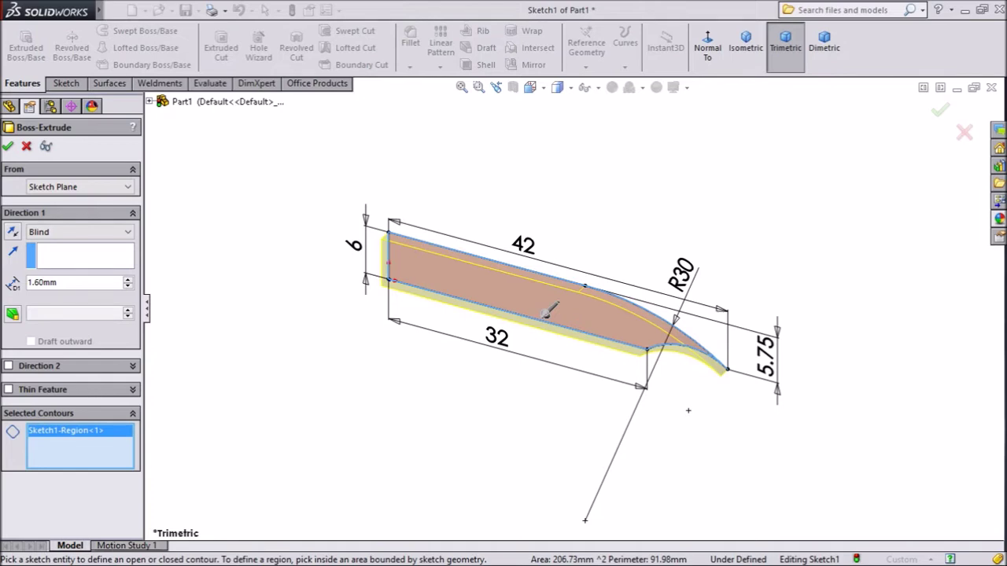
pyautogui.press('Return')
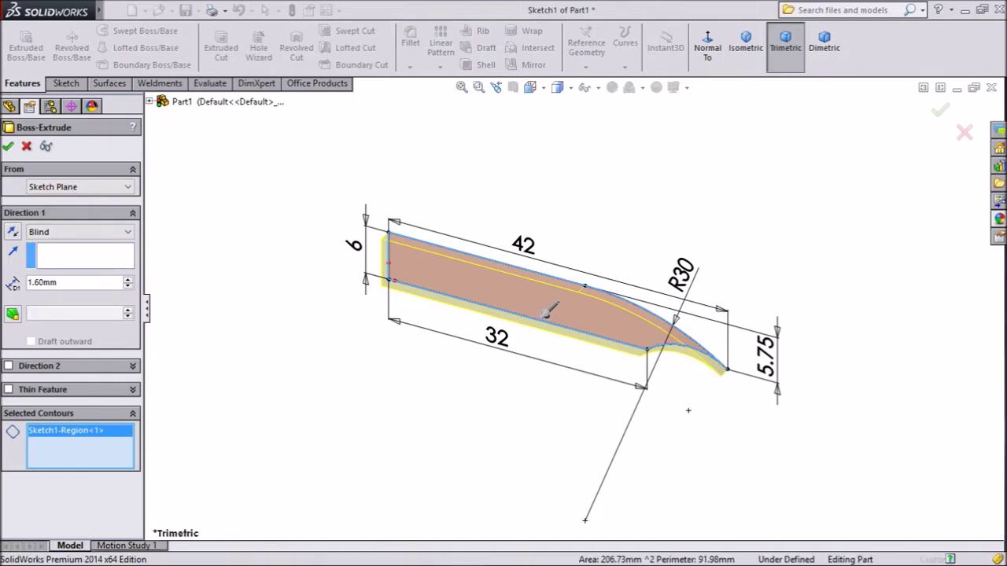
# - Fillet the short edge where the straight lower side meets the concave arc with a 1 mm radius
pyautogui.scroll(-5, 549, 313)
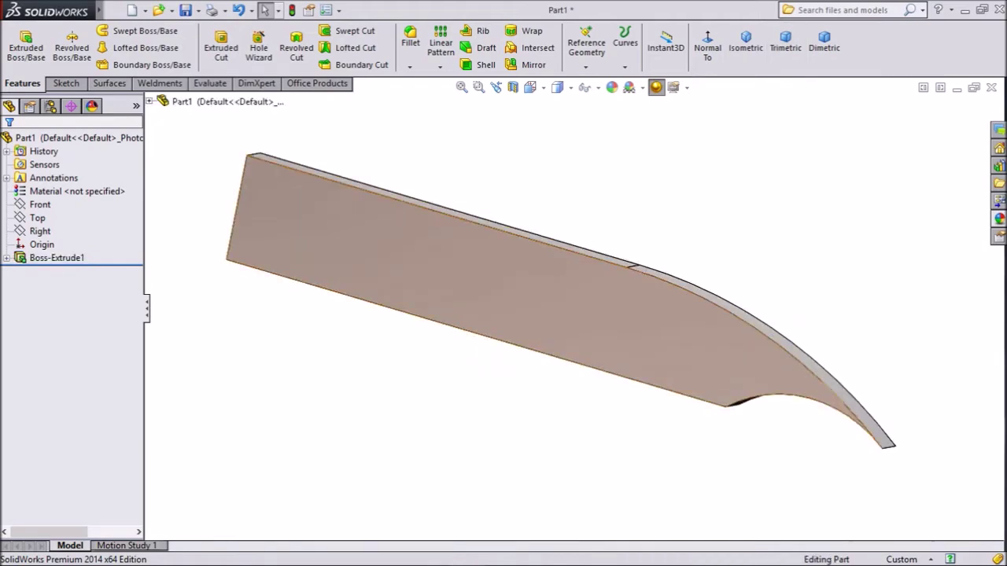
pyautogui.click(410, 41)
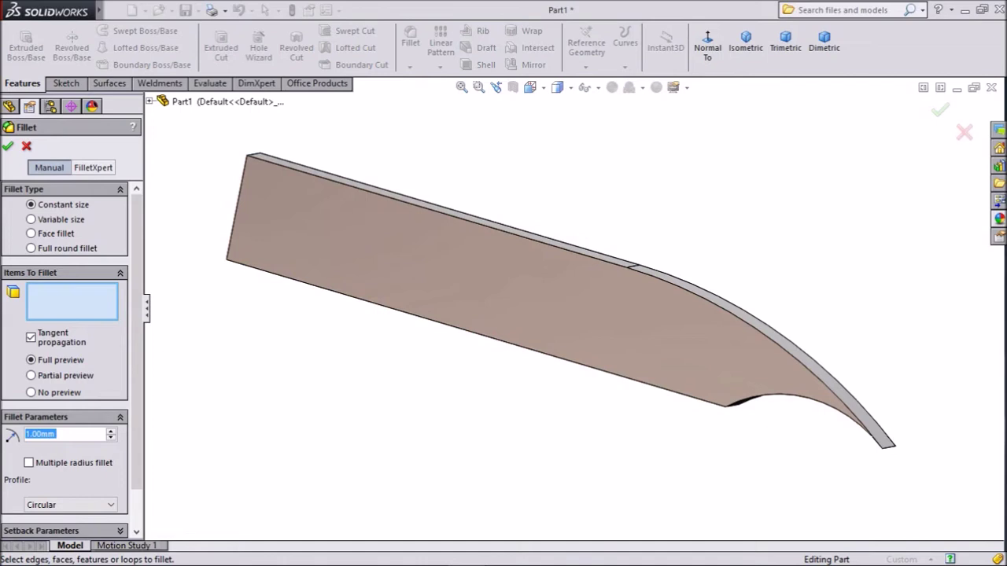
pyautogui.moveTo(543, 338); pyautogui.dragTo(511, 236, button='middle')
pyautogui.scroll(-3, 661, 315)
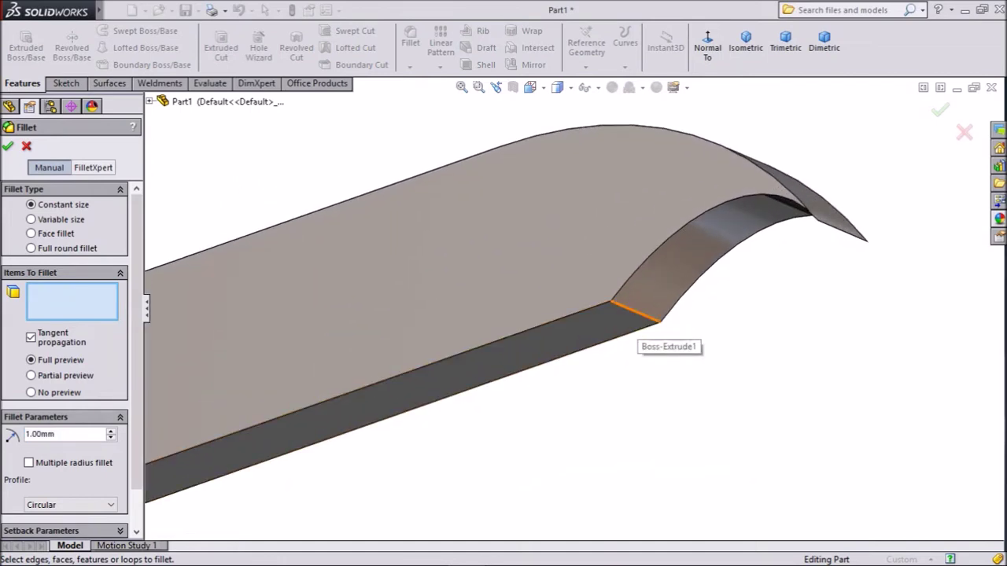
pyautogui.click(635, 311)
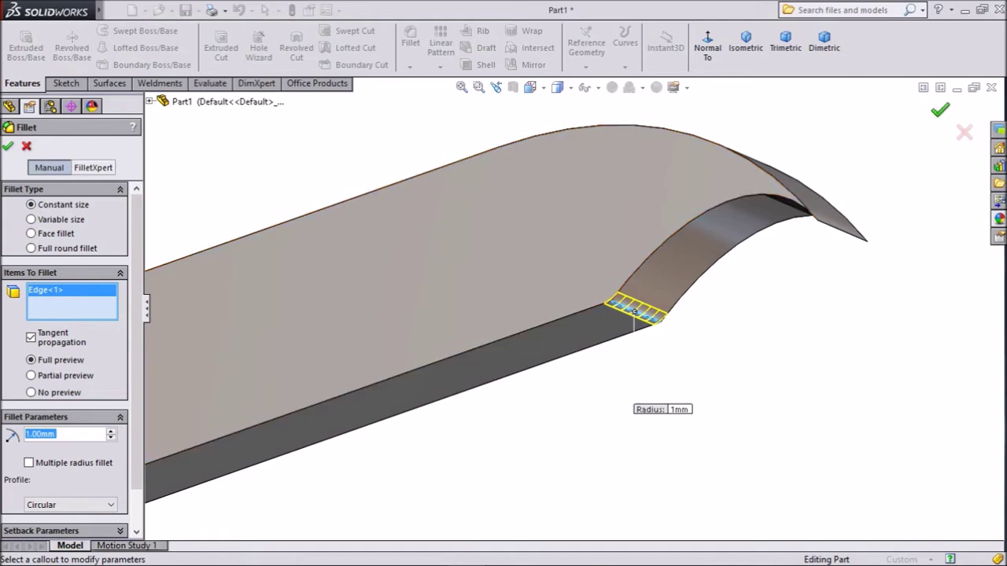
pyautogui.press('Return')
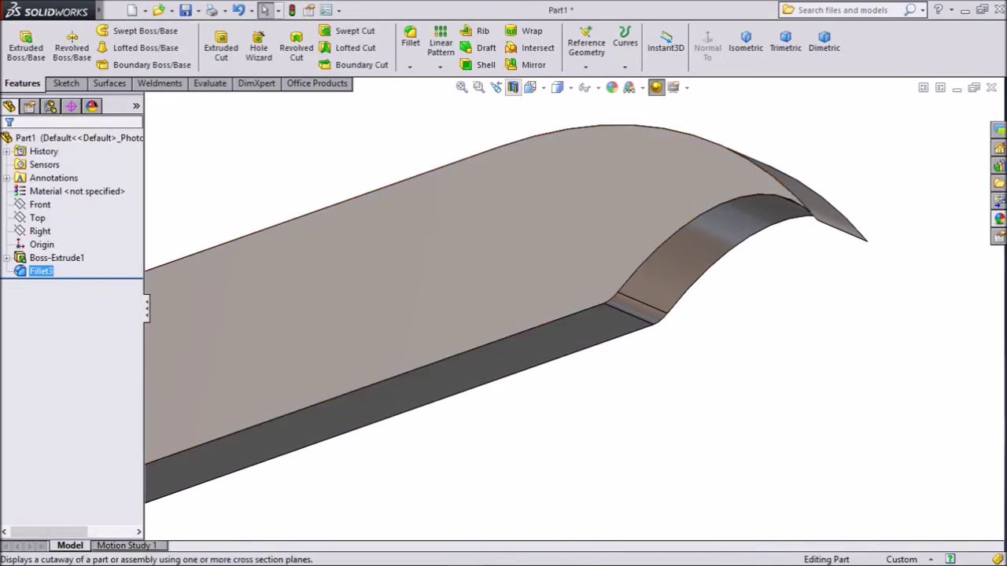
# - Add a constant-size fillet of 0.25 mm radius to the short edge at the blade's pointed tip
pyautogui.click(410, 37)
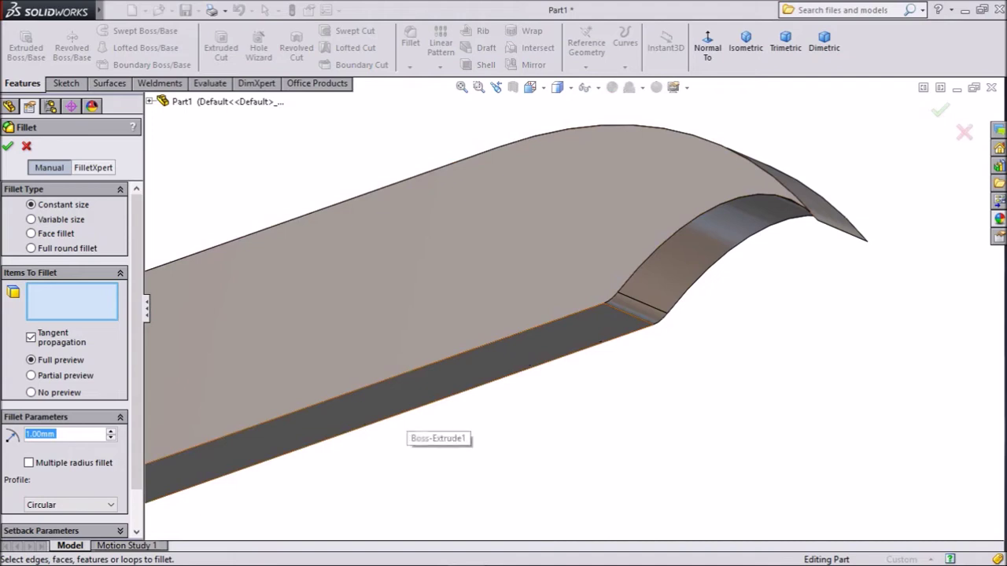
pyautogui.write('0.25')
pyautogui.press('Return')
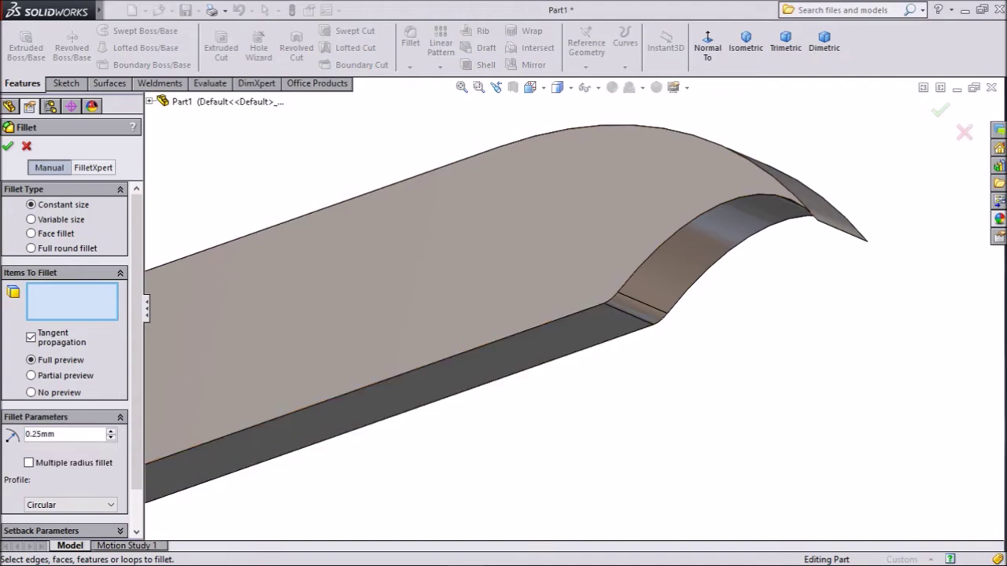
pyautogui.click(842, 229)
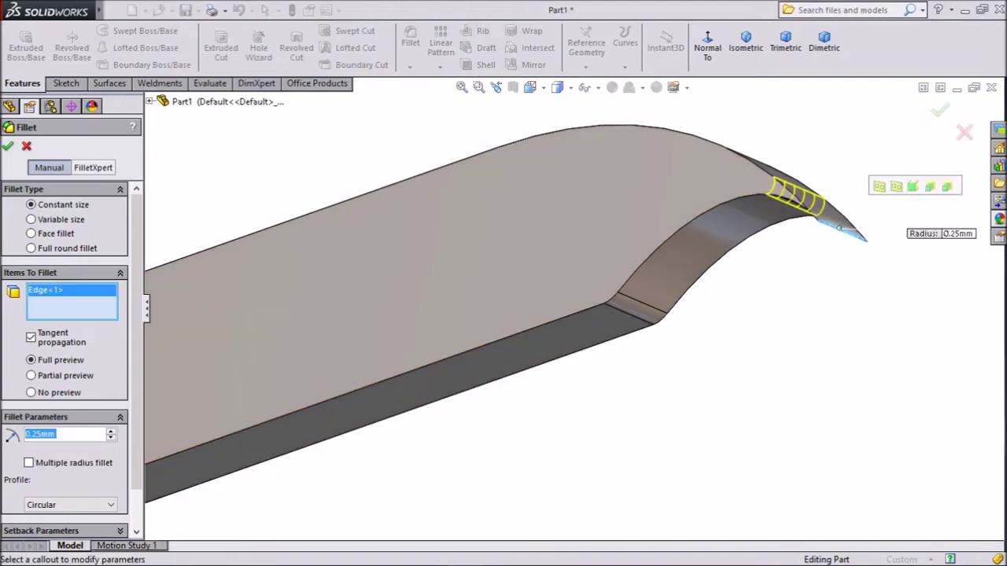
pyautogui.scroll(-5, 842, 230)
pyautogui.scroll(2, 952, 300)
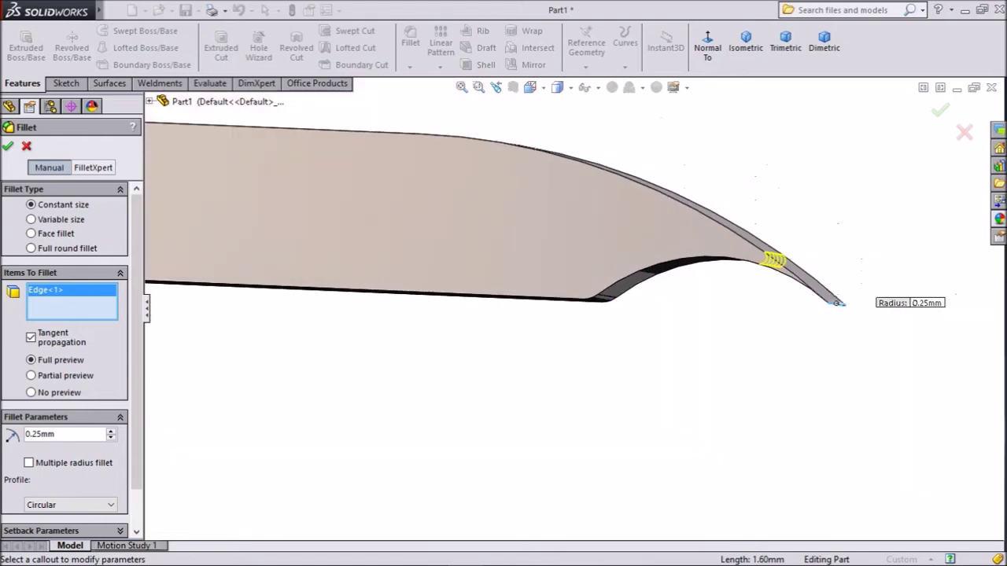
pyautogui.click(8, 147)
# - Fillet the two short corner edges at the blade's square end with a 0.25 mm radius
pyautogui.scroll(6, 393, 280)
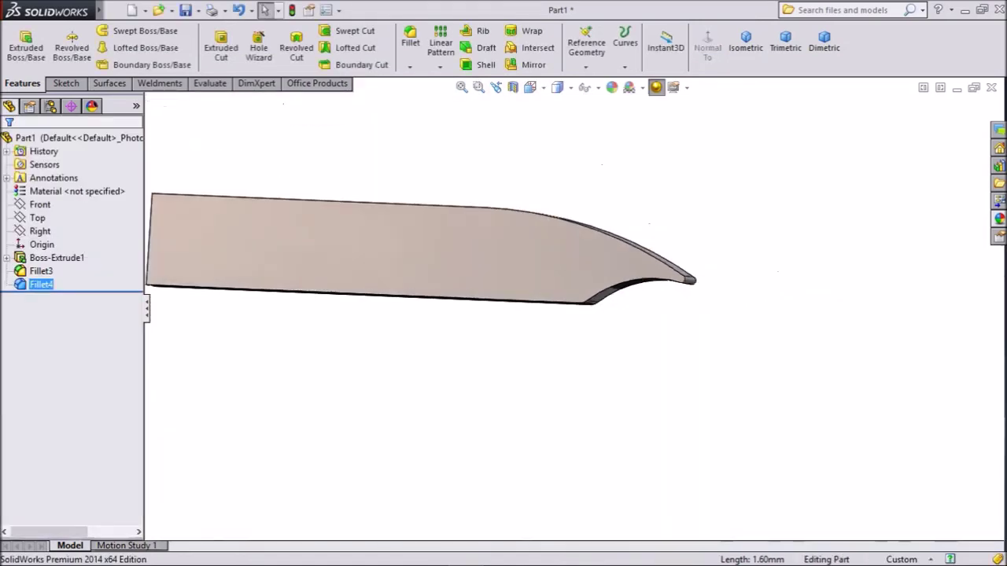
pyautogui.scroll(-4, 393, 280)
pyautogui.moveTo(398, 276); pyautogui.dragTo(472, 285, button='middle')
pyautogui.scroll(-3, 390, 261)
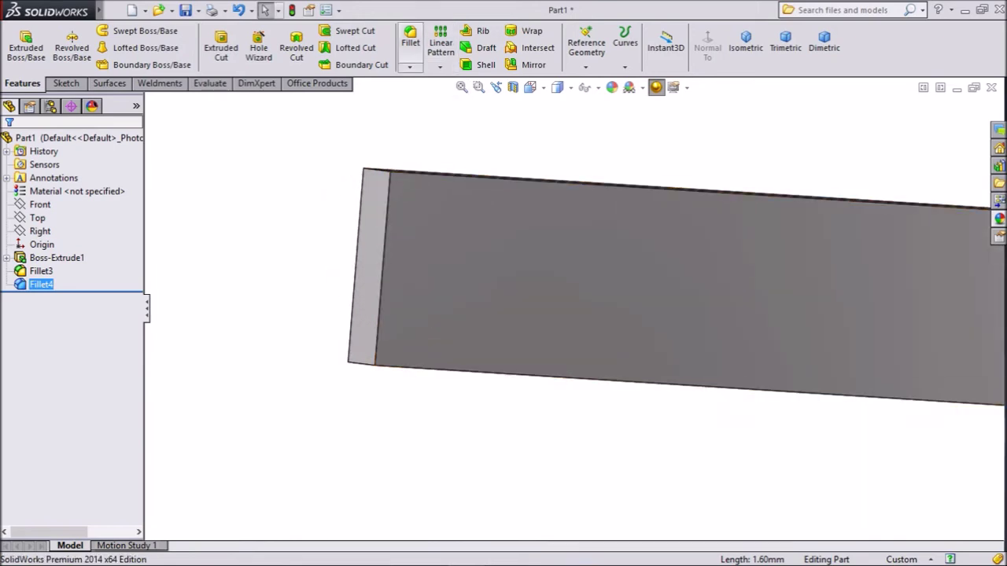
pyautogui.click(411, 43)
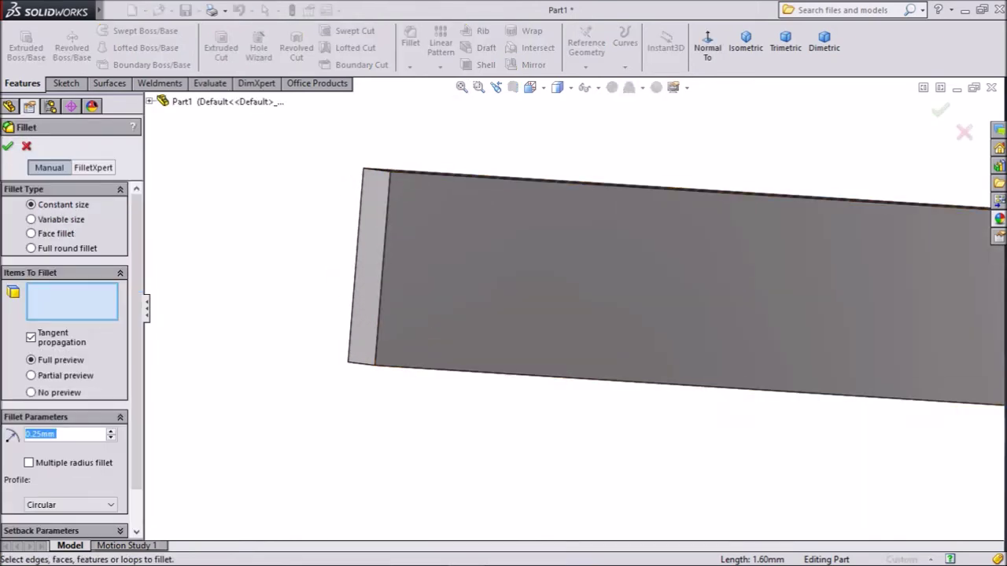
pyautogui.click(362, 363)
pyautogui.click(376, 171)
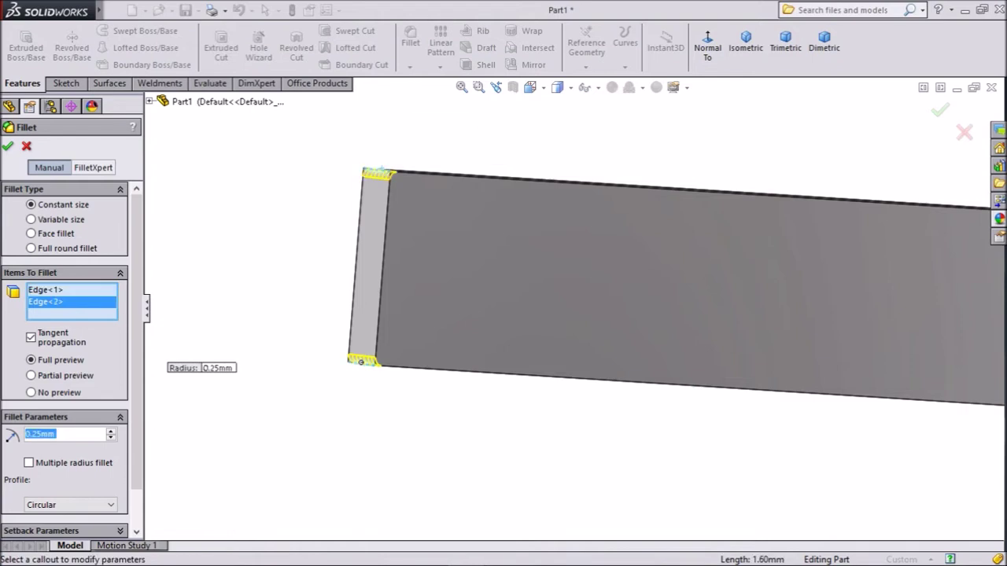
pyautogui.click(8, 146)
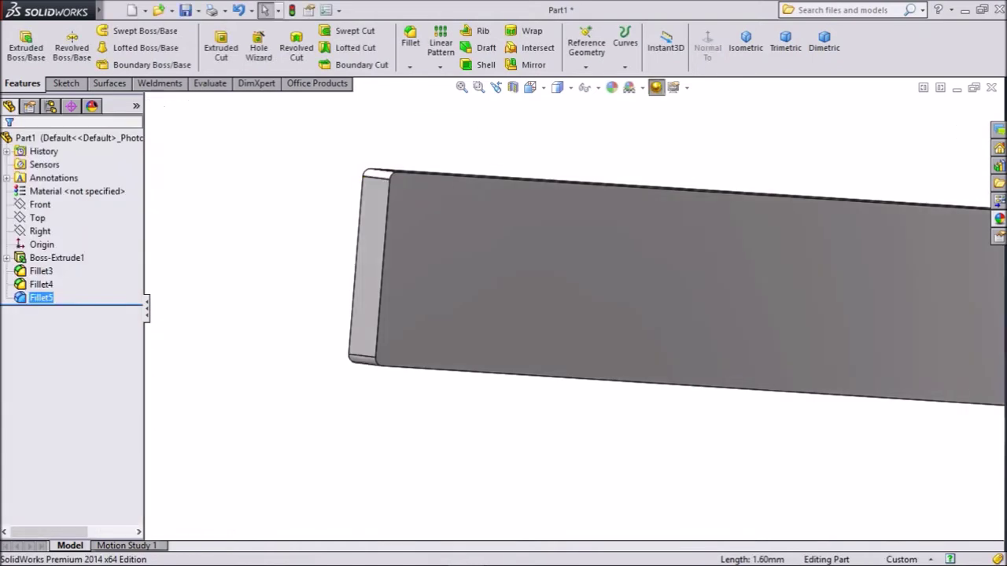
# - Round the outlines of both broad flat faces of the blade with a 0.15 mm constant-size fillet
pyautogui.click(411, 43)
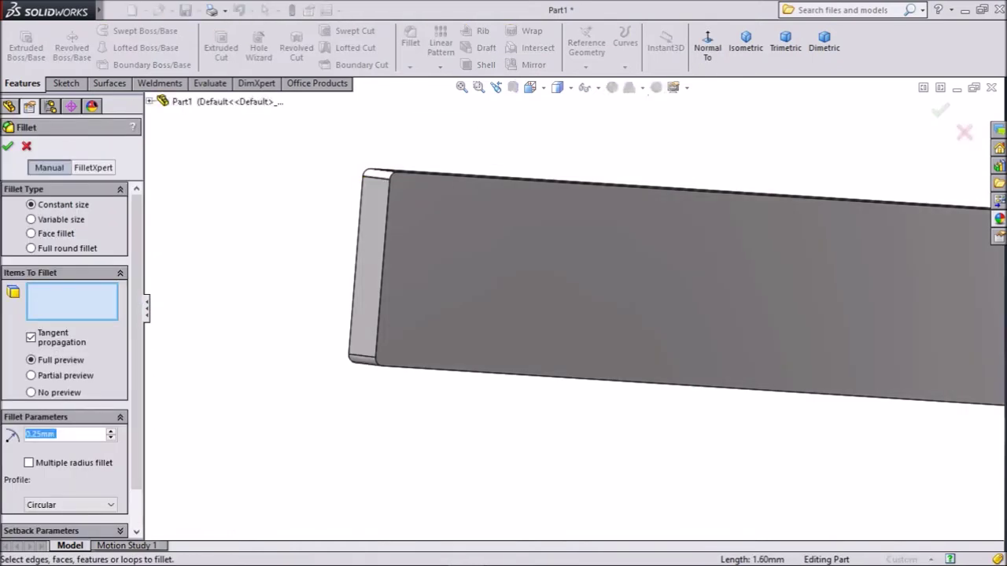
pyautogui.write('0.15')
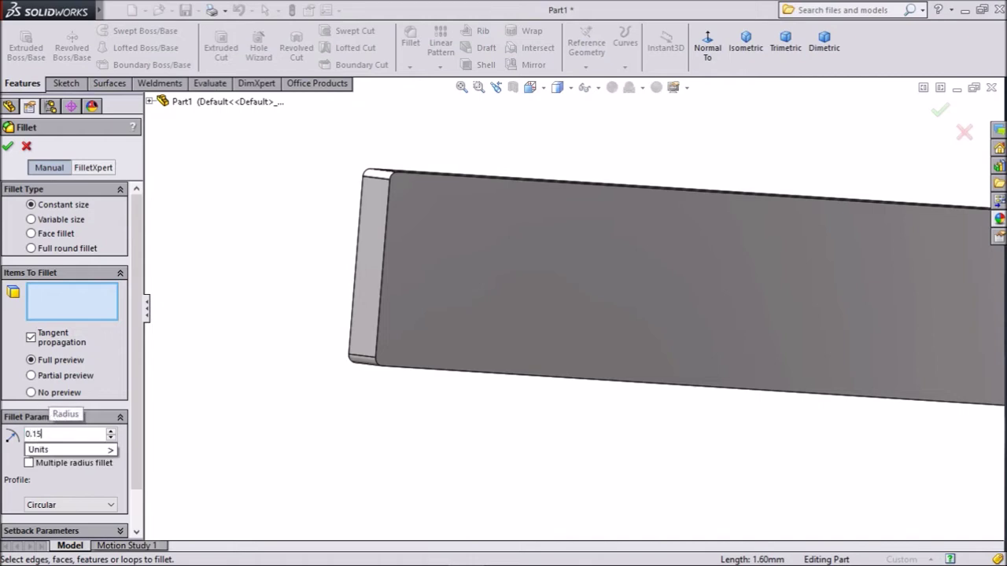
pyautogui.press('Return')
pyautogui.scroll(4, 572, 307)
pyautogui.scroll(-2, 708, 339)
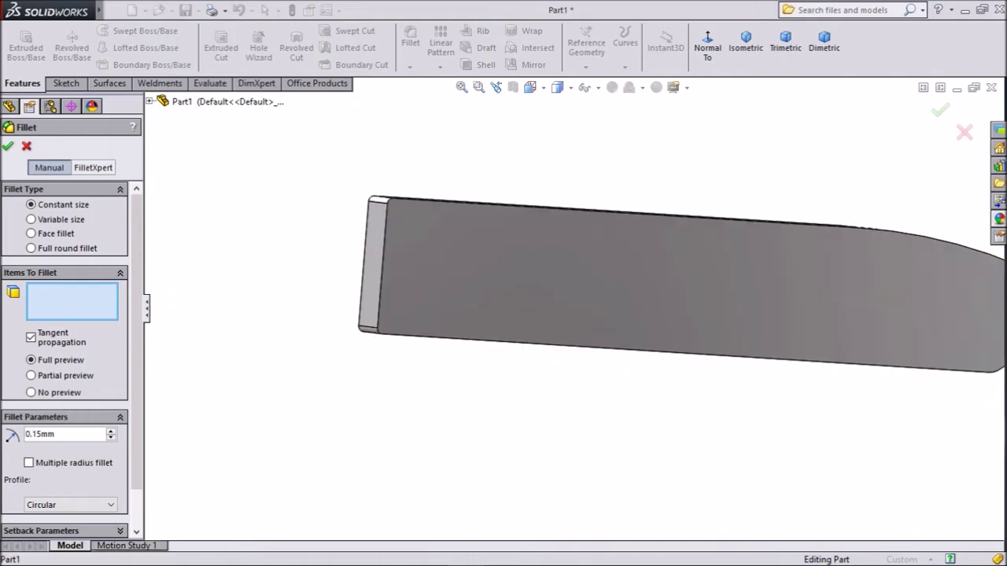
pyautogui.click(694, 332)
pyautogui.moveTo(653, 313); pyautogui.dragTo(771, 333, button='middle')
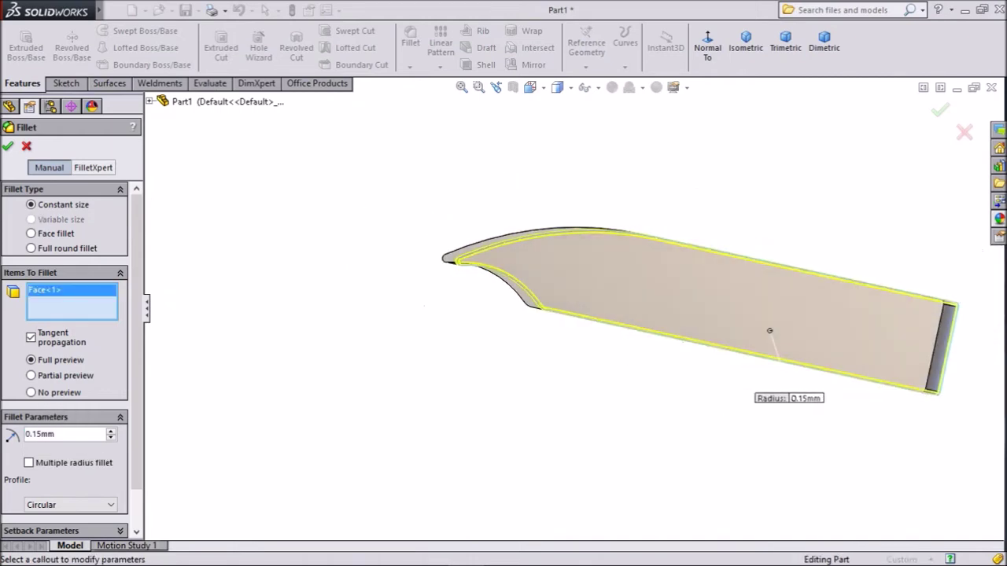
pyautogui.click(769, 331)
pyautogui.scroll(-3, 788, 246)
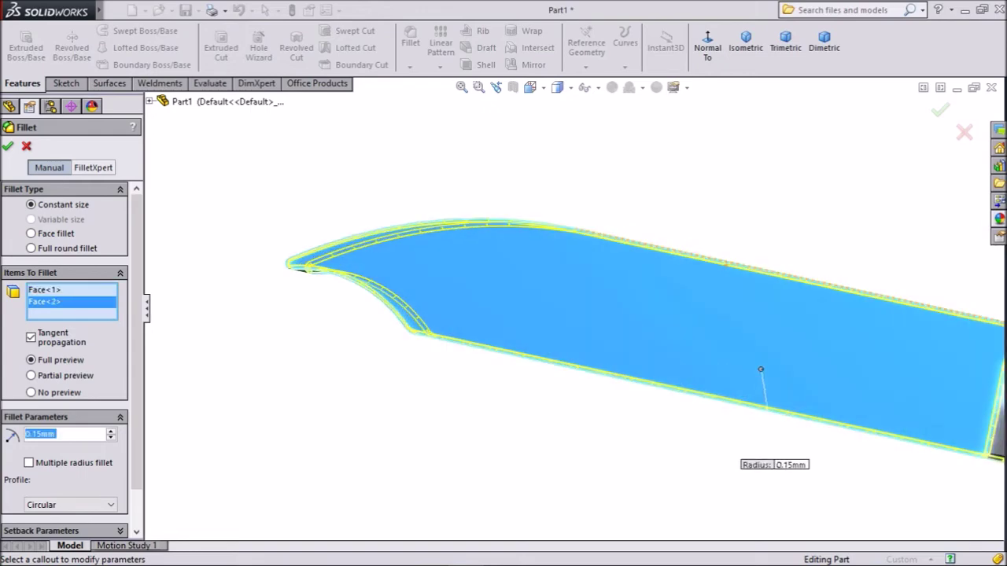
pyautogui.click(939, 110)
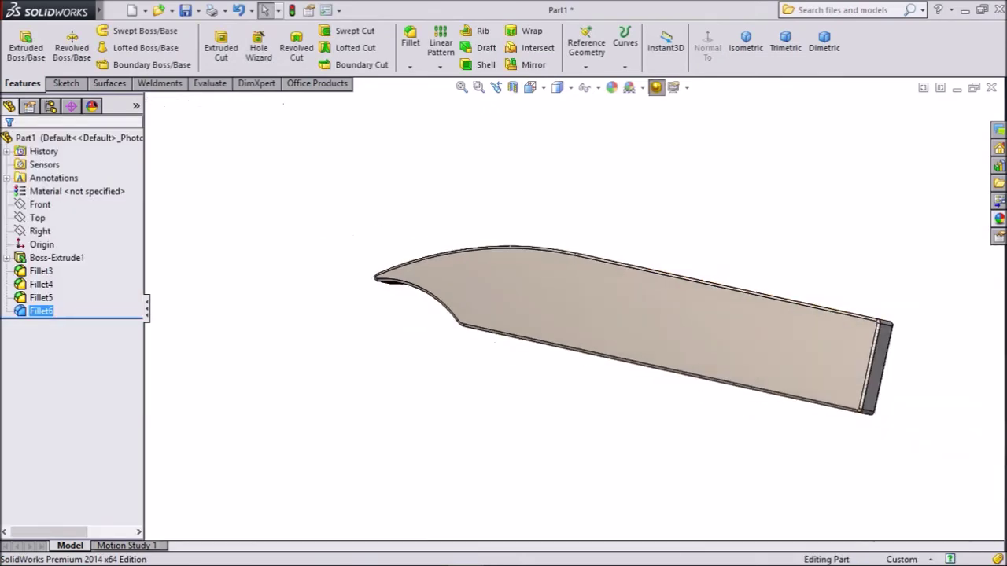
# - Start a sketch on the blade's broad flat face and draw a circle of about 0.89 mm radius near the square end
pyautogui.moveTo(503, 331); pyautogui.dragTo(629, 354, button='middle')
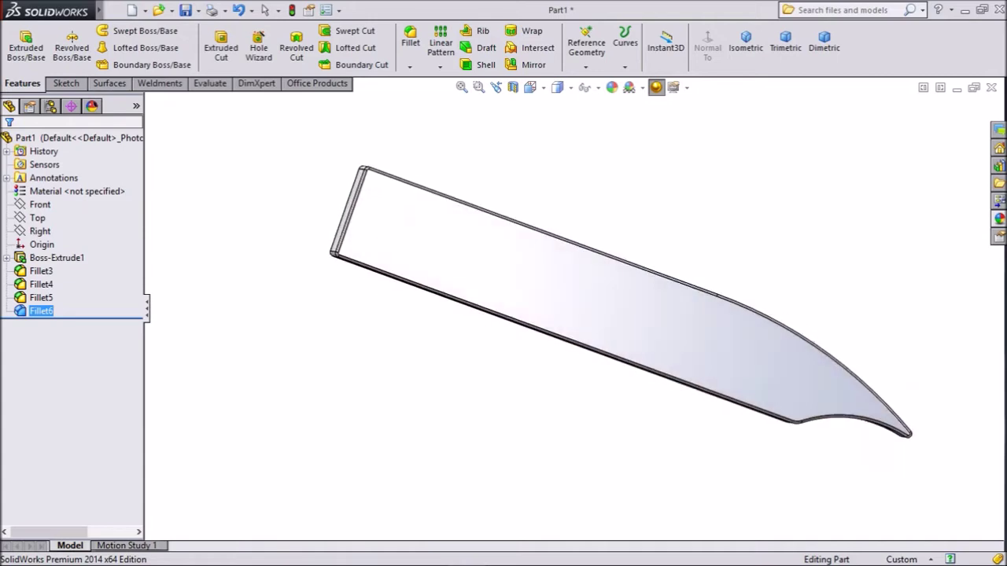
pyautogui.scroll(-3, 646, 281)
pyautogui.scroll(3, 646, 282)
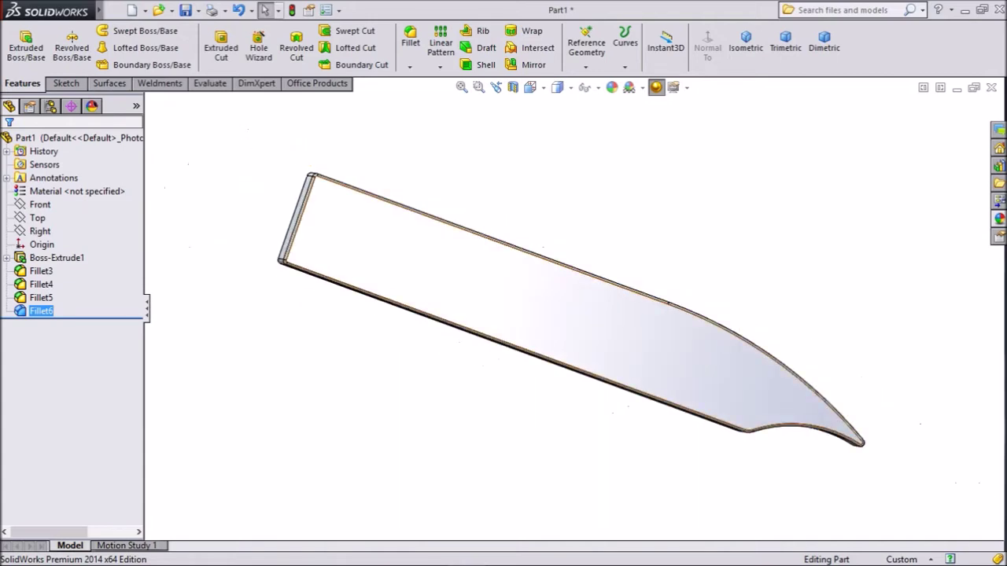
pyautogui.click(567, 336)
pyautogui.click(624, 291)
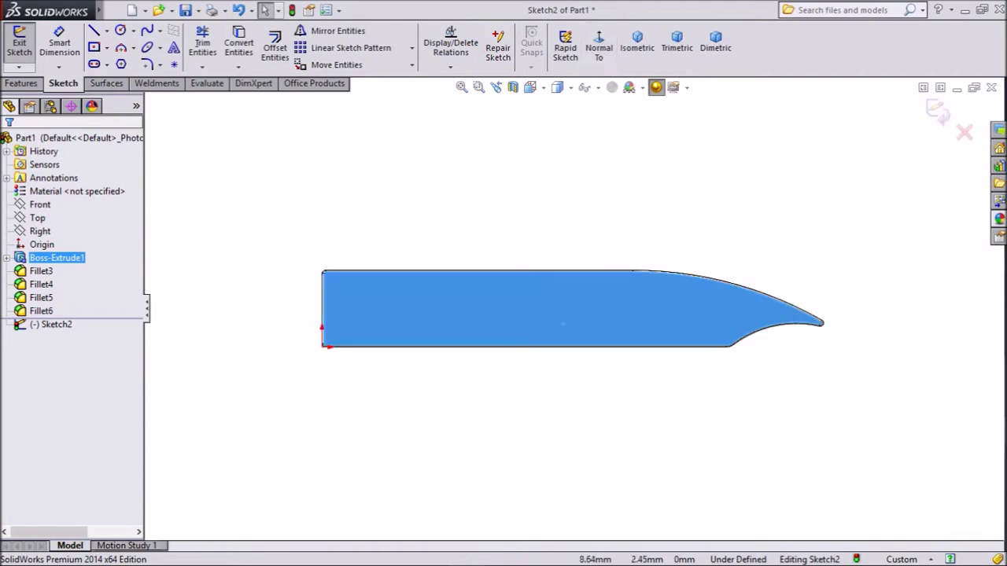
pyautogui.scroll(-3, 456, 338)
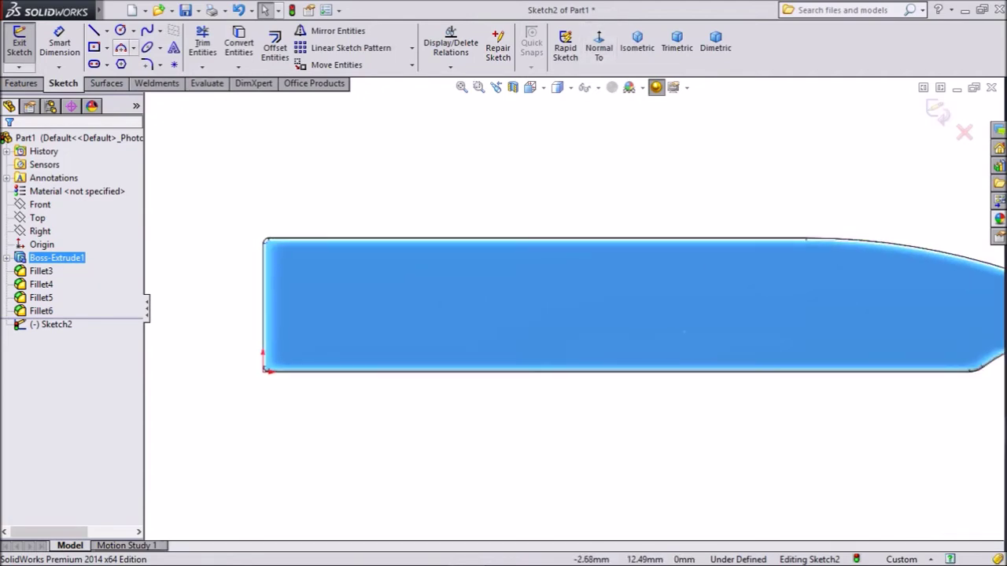
pyautogui.click(121, 30)
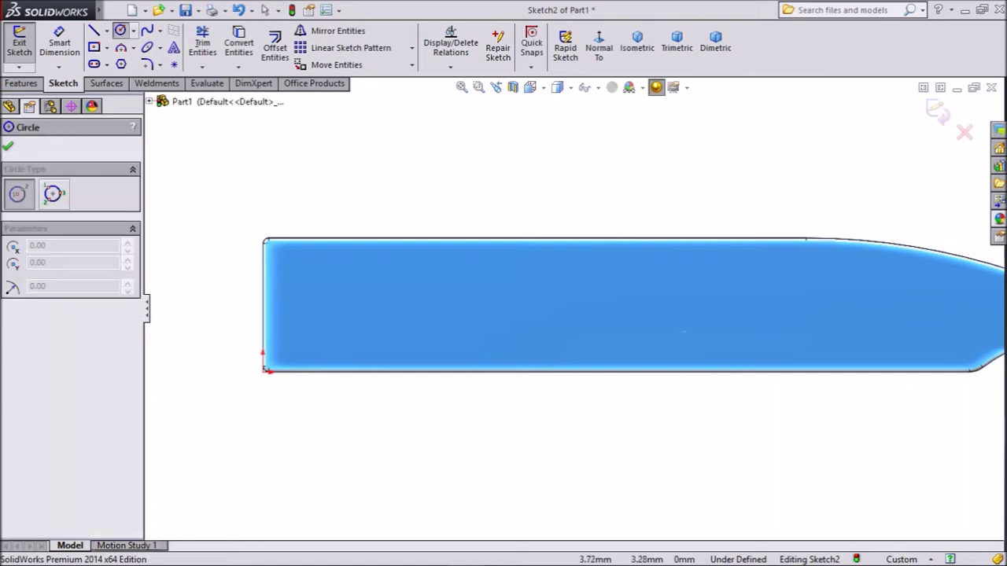
pyautogui.click(346, 298)
pyautogui.click(361, 311)
pyautogui.scroll(-3, 355, 322)
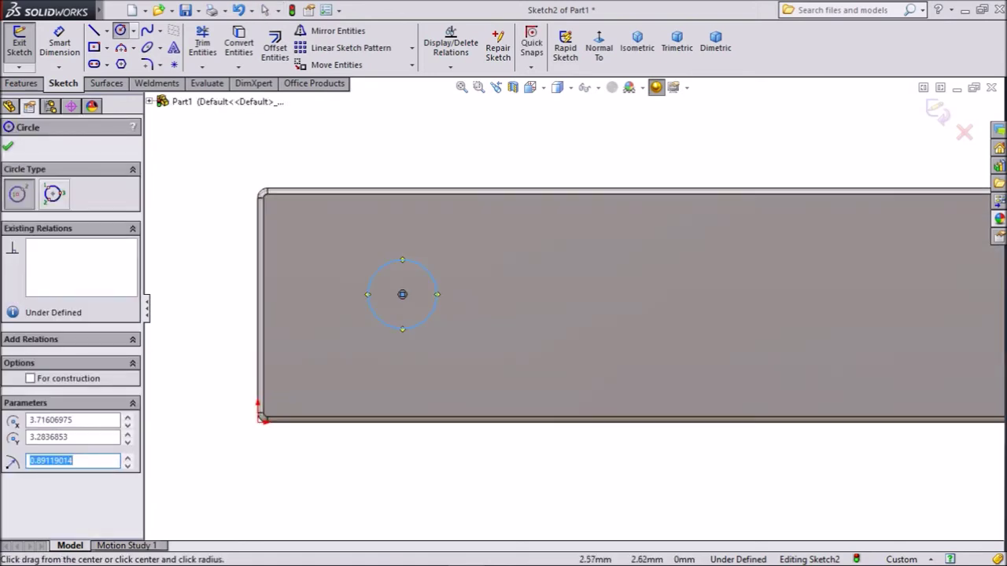
# - Dimension the circle near the blade's square end to a diameter of 2 mm
pyautogui.click(59, 44)
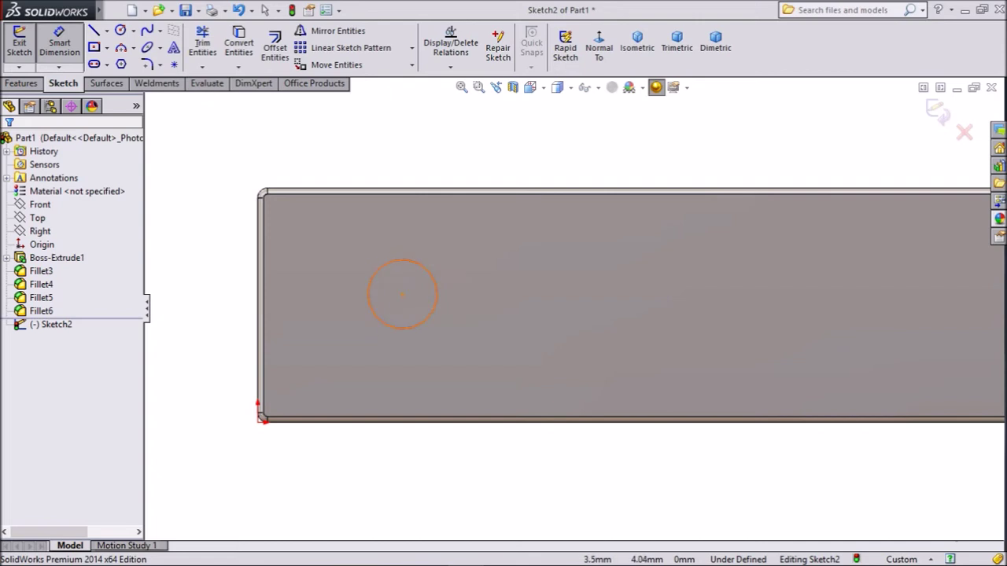
pyautogui.click(402, 259)
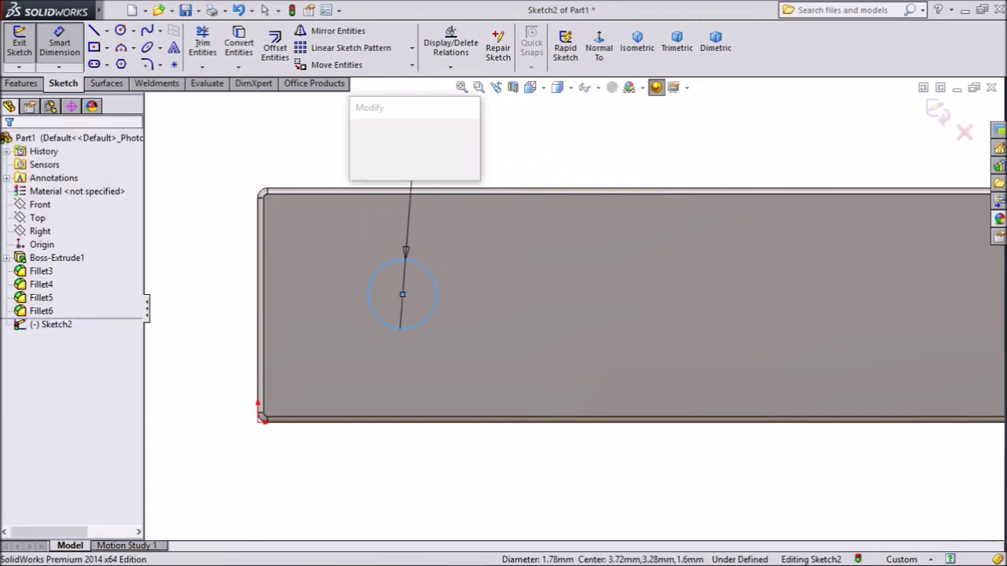
pyautogui.write('2')
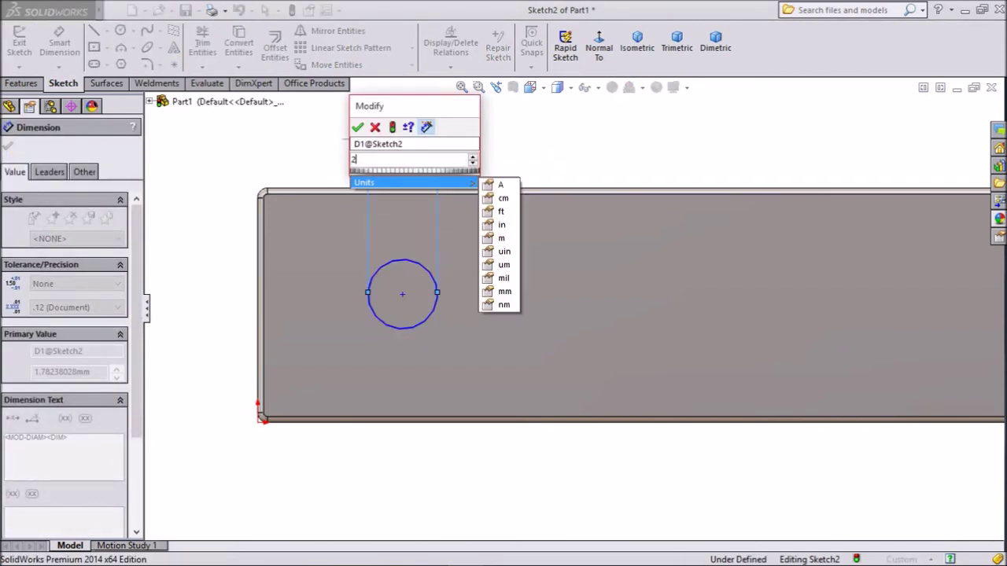
pyautogui.press('Return')
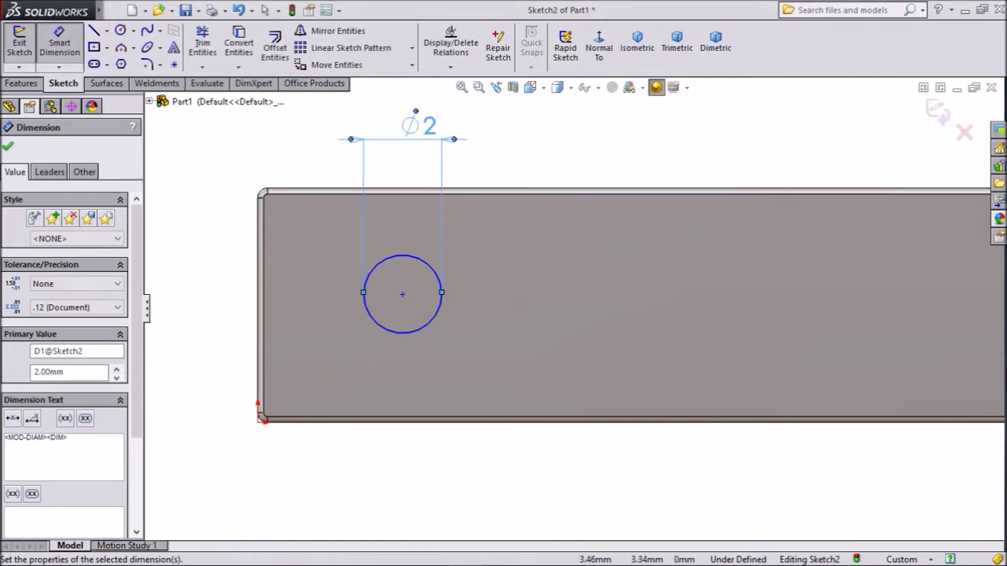
# - Place the circle's centre 3.5 mm from the blade's square end with a horizontal dimension
pyautogui.click(402, 295)
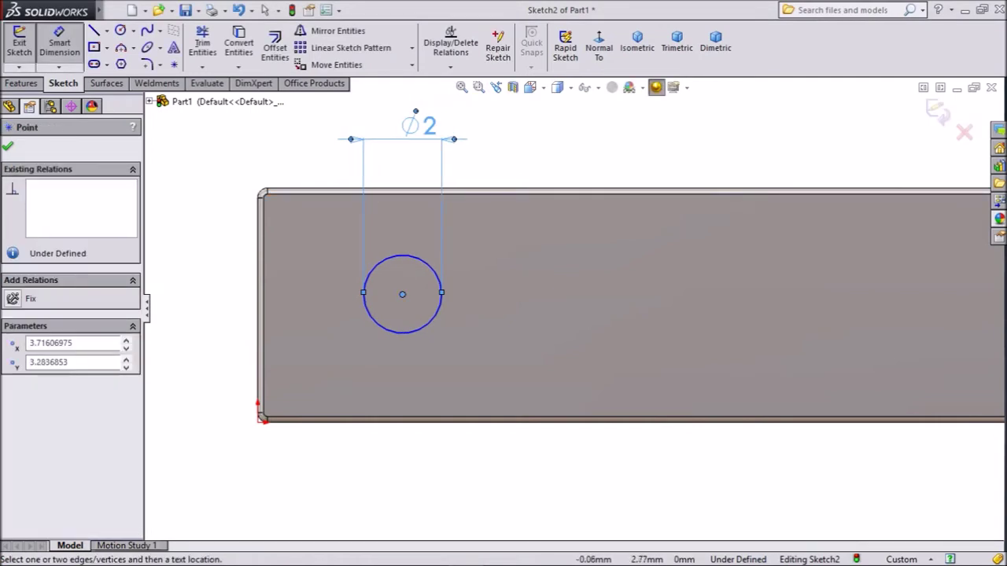
pyautogui.click(257, 305)
pyautogui.click(331, 472)
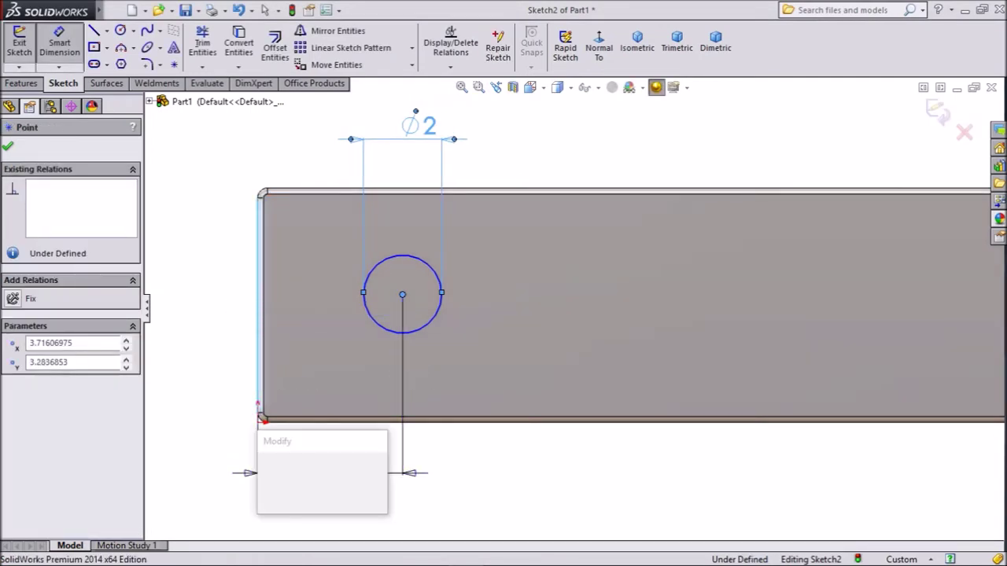
pyautogui.write('3.5')
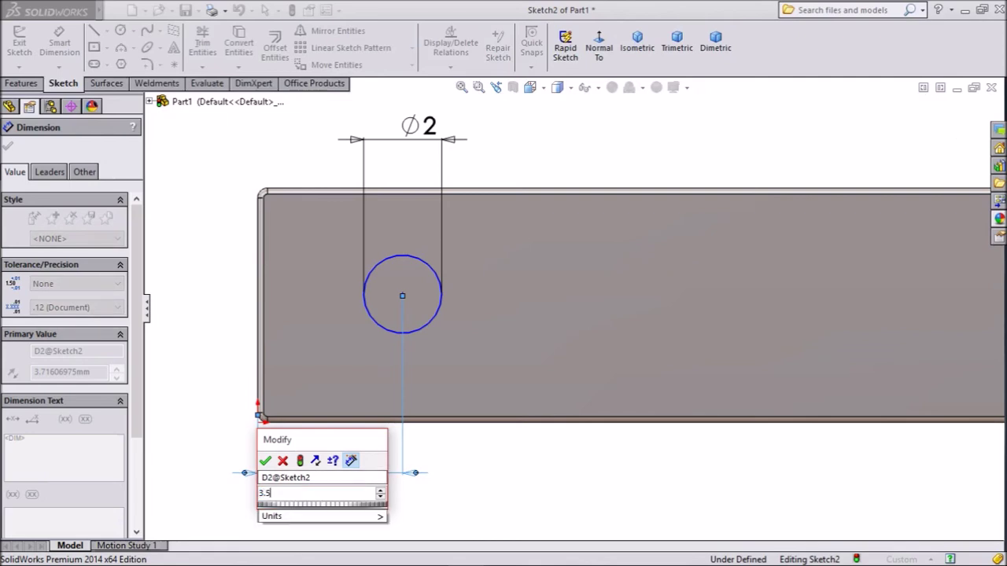
pyautogui.press('Return')
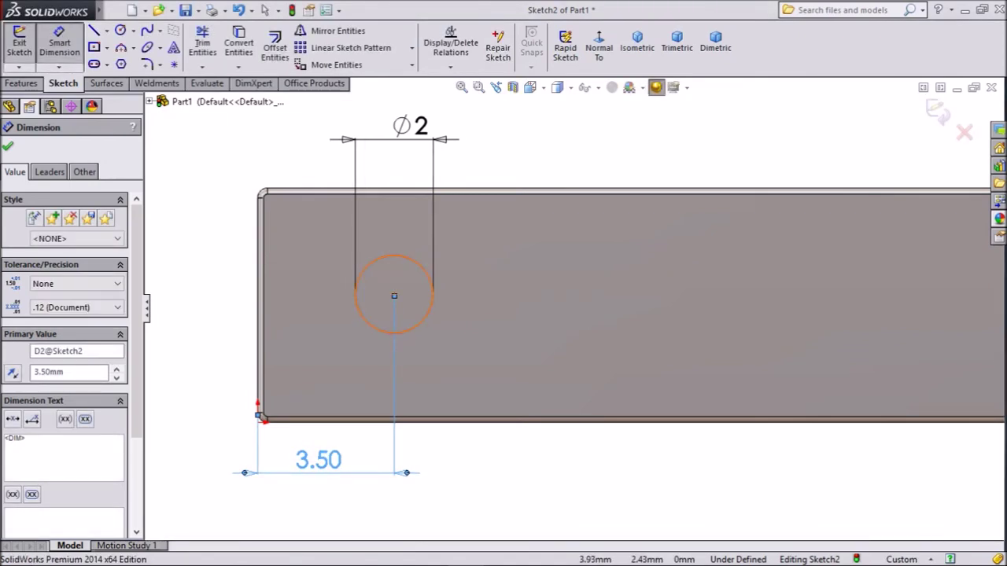
# - Place the circle's centre 3.2 mm above the blade's lower long edge with a vertical dimension
pyautogui.click(415, 325)
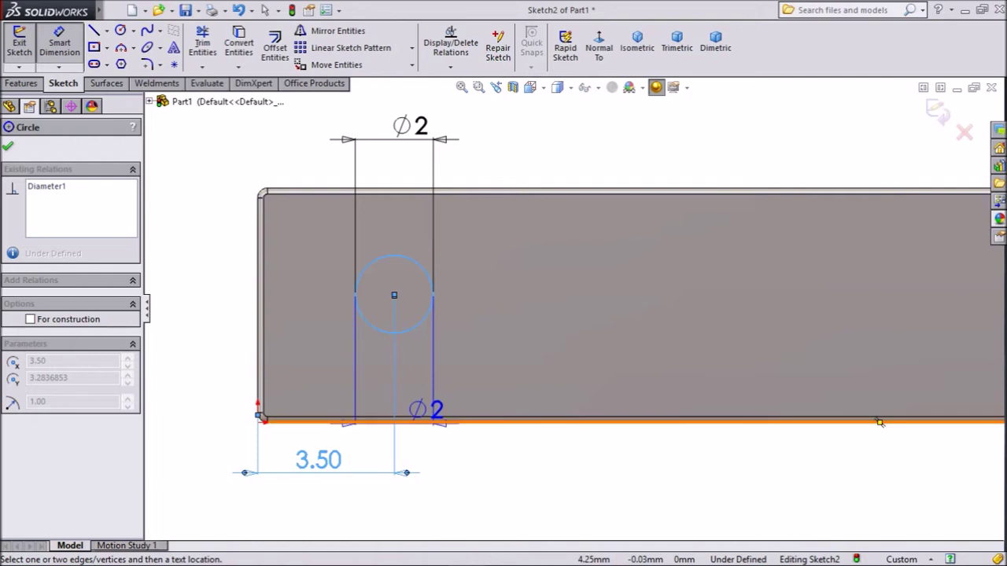
pyautogui.click(440, 422)
pyautogui.click(203, 362)
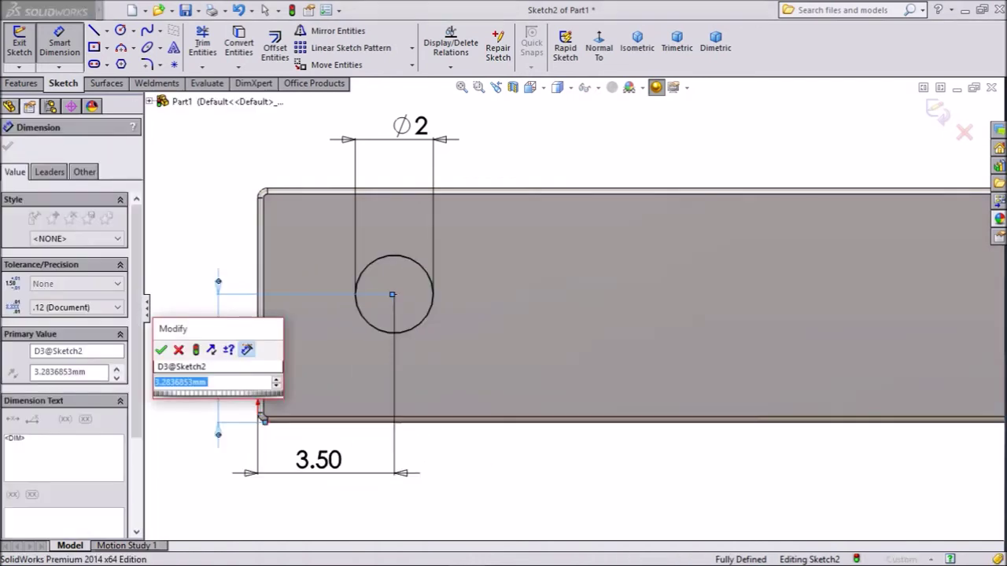
pyautogui.write('3.2')
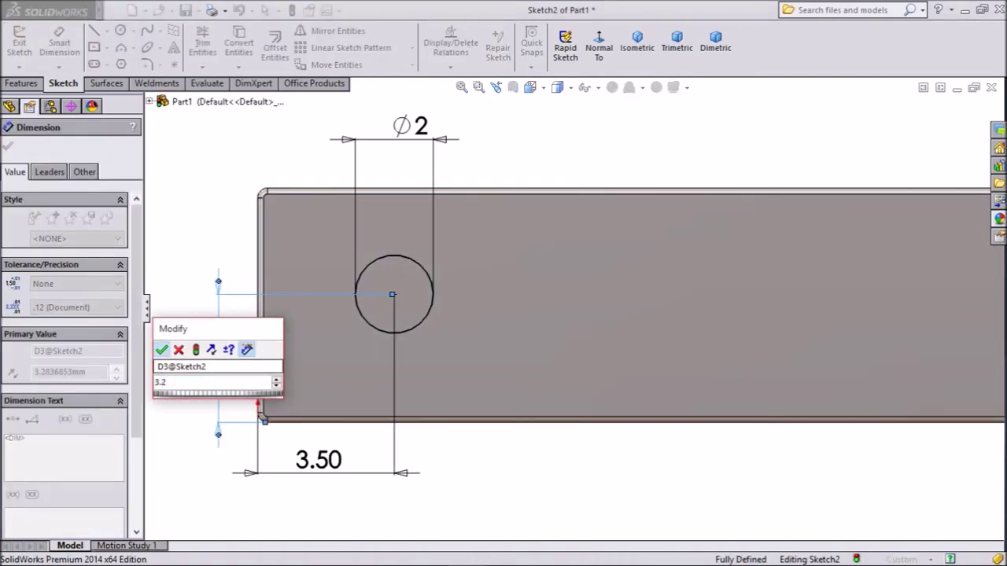
pyautogui.press('Return')
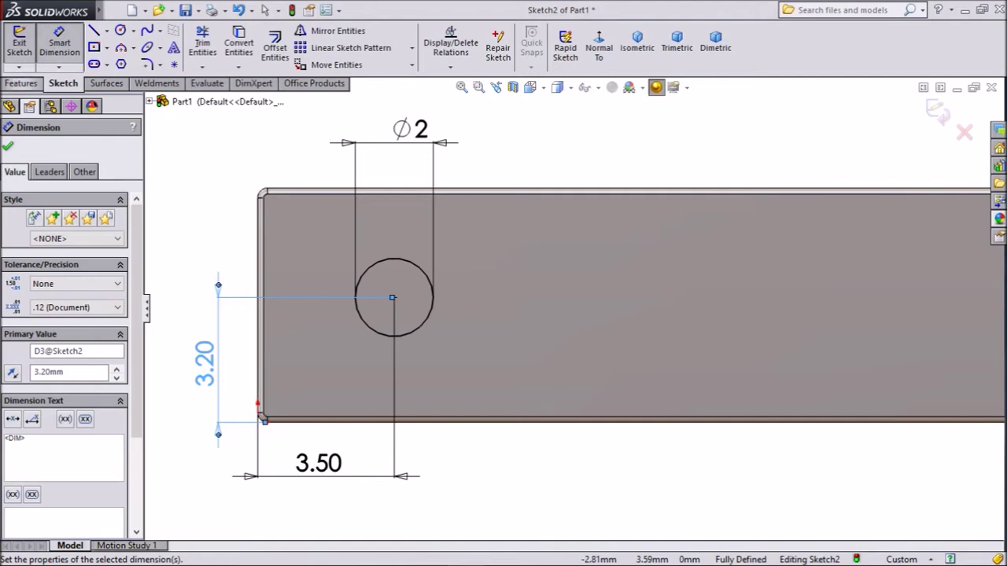
pyautogui.click(8, 146)
# - Cut the circle through the whole blade with an Extruded Cut set to Through All
pyautogui.click(22, 83)
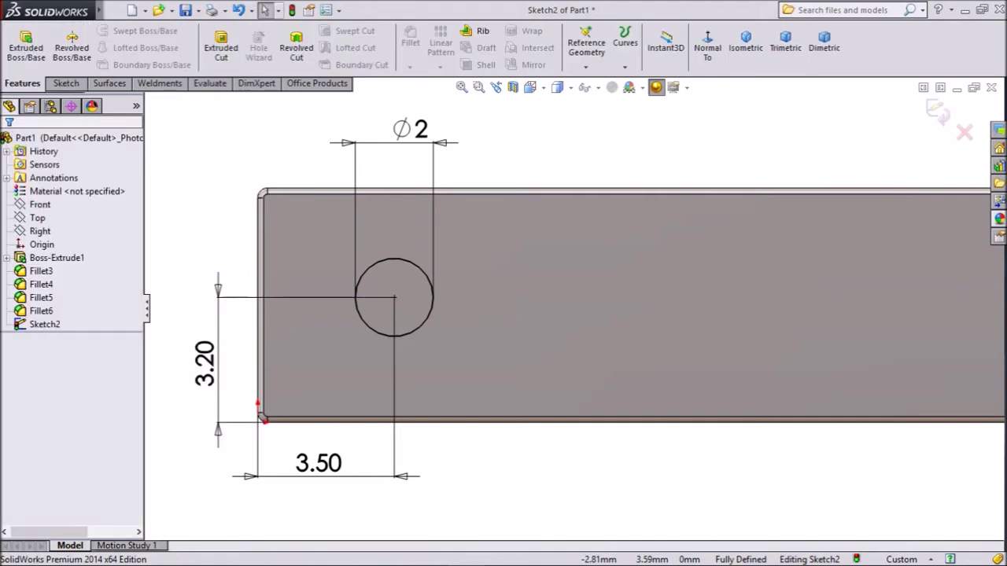
pyautogui.click(221, 46)
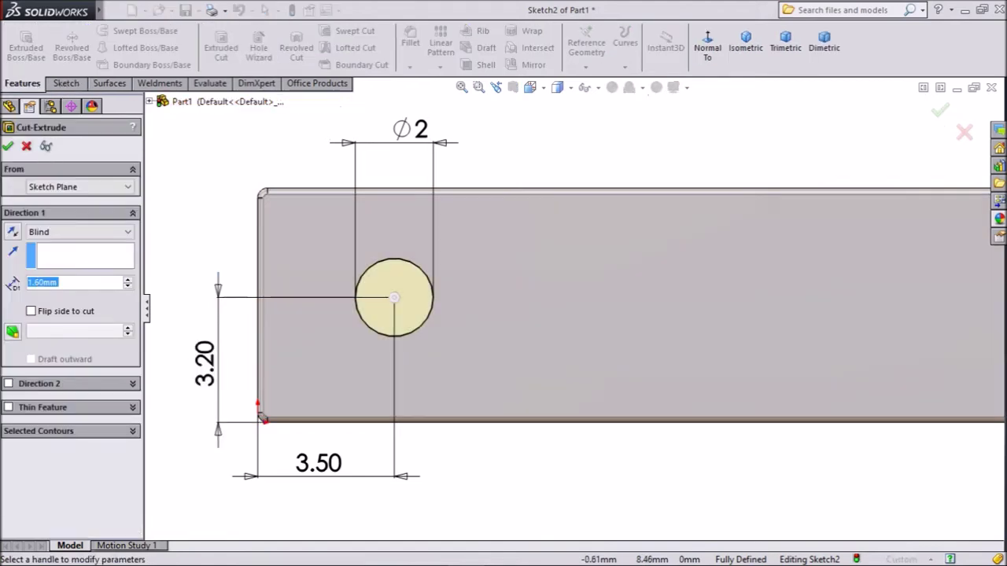
pyautogui.click(79, 231)
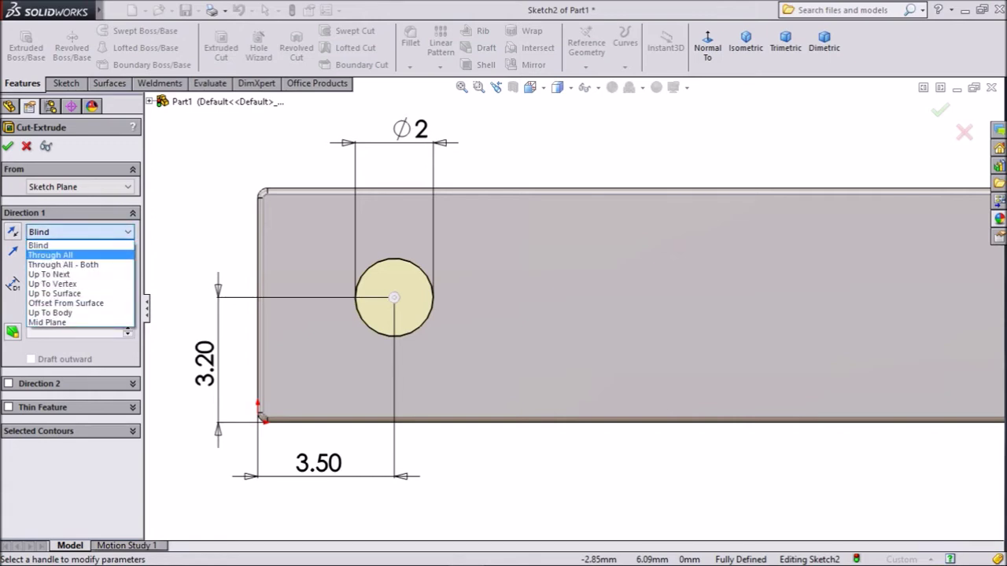
pyautogui.click(50, 255)
pyautogui.press('Return')
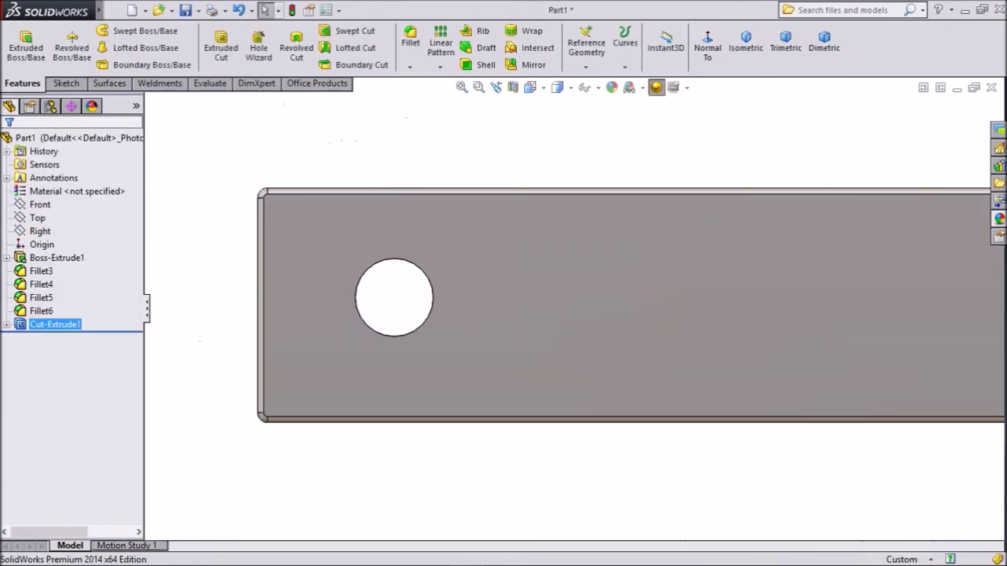
# - Chamfer the hole's rim edges on both flat faces of the blade with a 0.25 mm distance at 45 degrees
pyautogui.scroll(1, 574, 315)
pyautogui.moveTo(574, 307); pyautogui.dragTo(621, 321, button='middle')
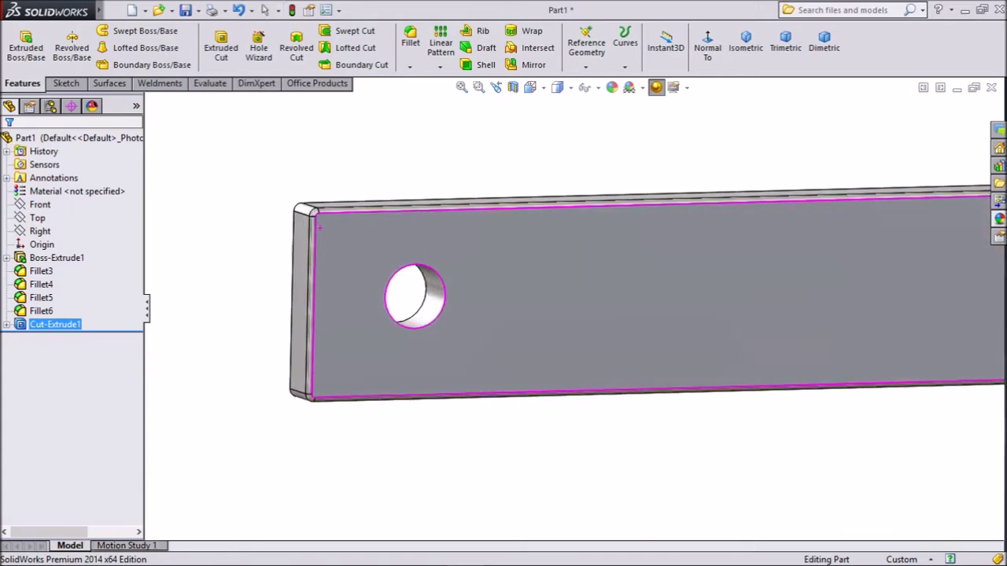
pyautogui.scroll(-1, 525, 304)
pyautogui.scroll(2, 525, 304)
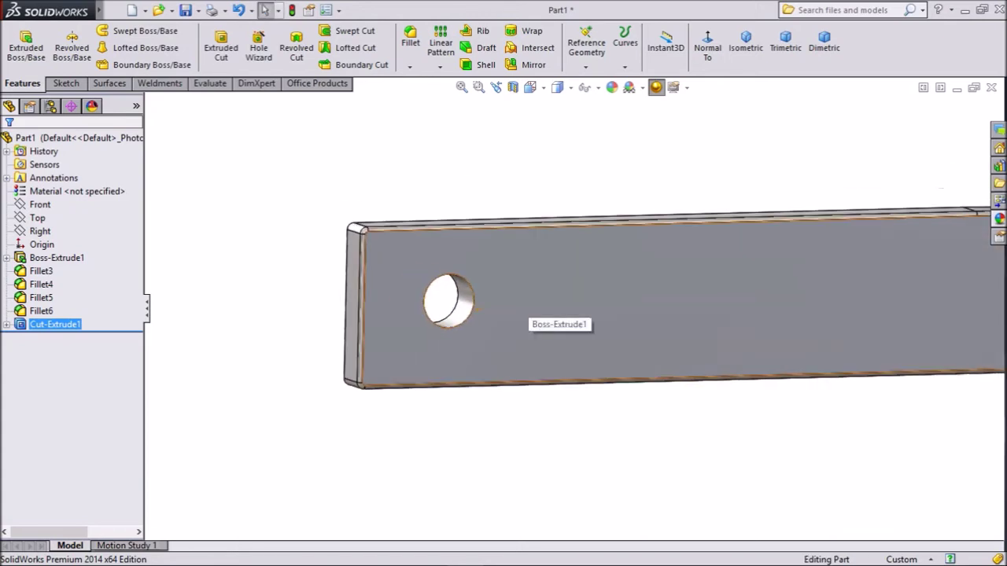
pyautogui.click(410, 66)
pyautogui.click(447, 140)
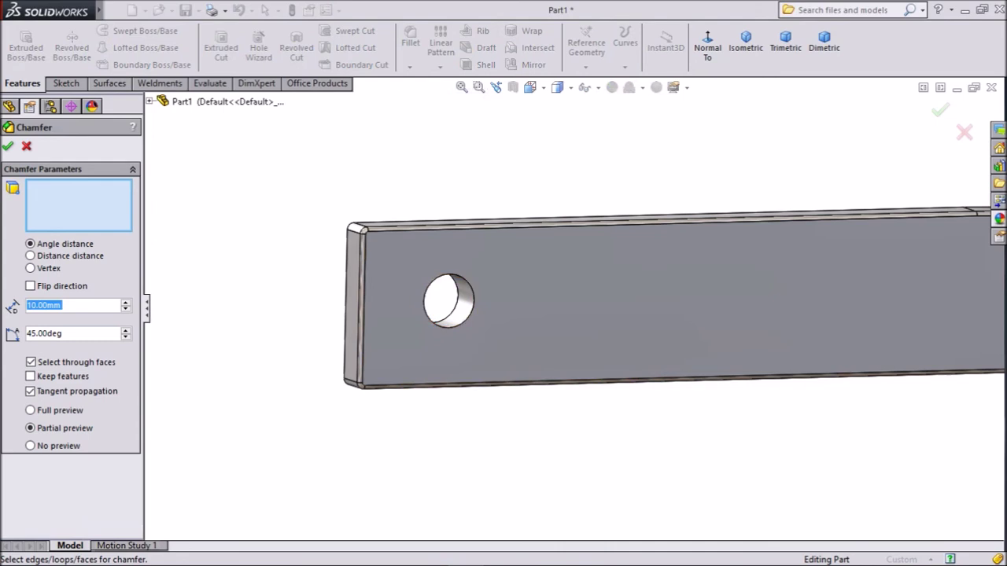
pyautogui.write('0.25')
pyautogui.press('Return')
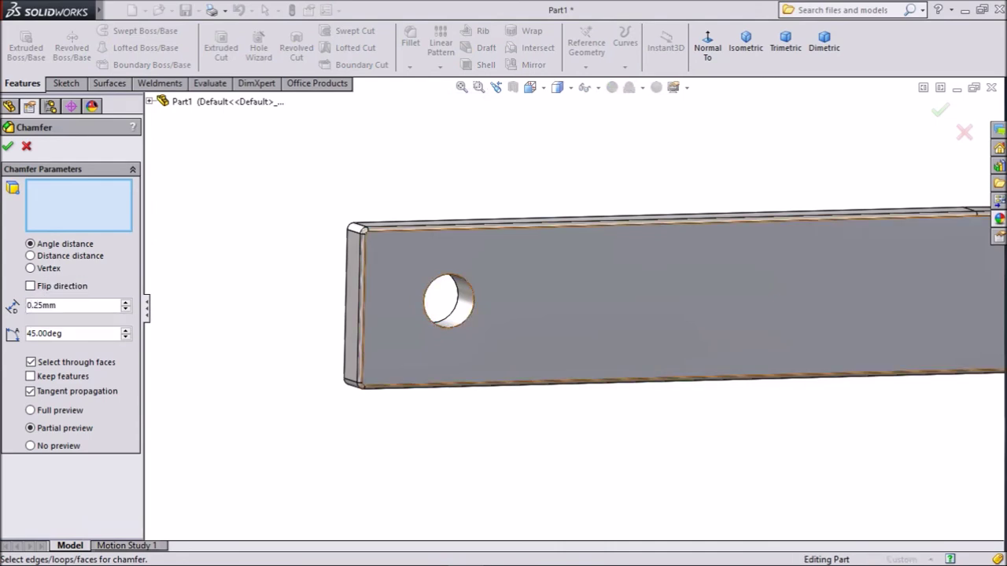
pyautogui.scroll(-3, 421, 339)
pyautogui.click(453, 309)
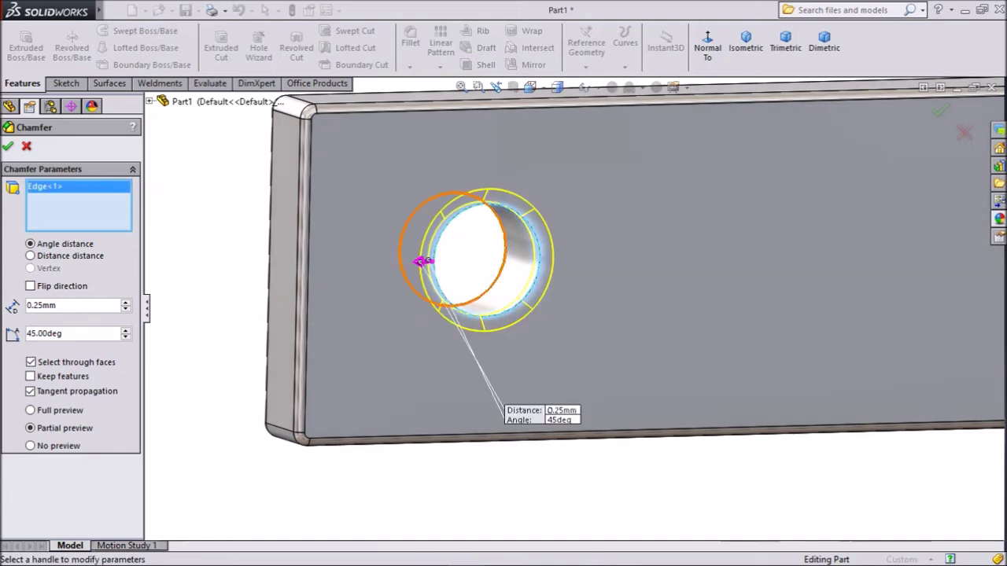
pyautogui.click(423, 261)
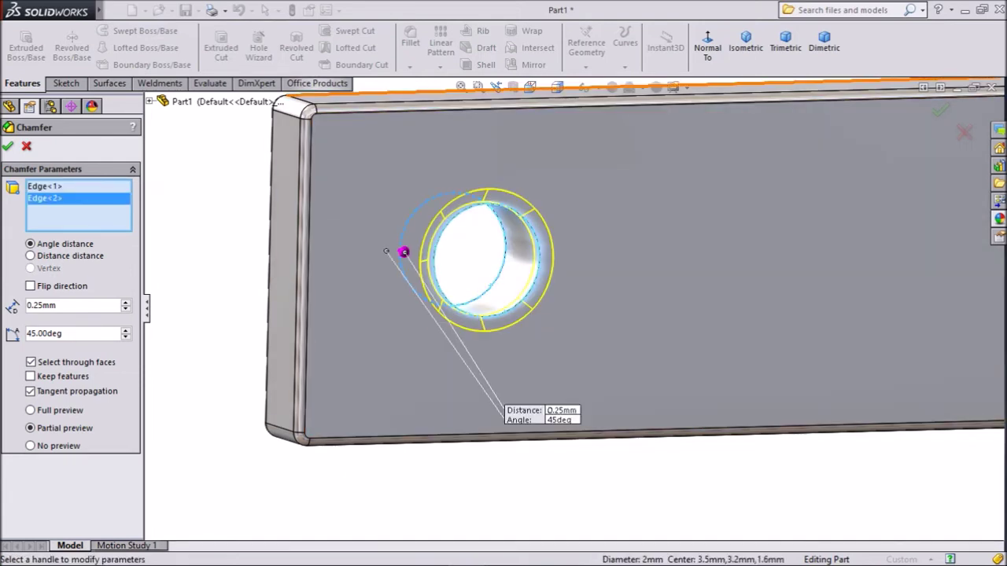
pyautogui.press('Return')
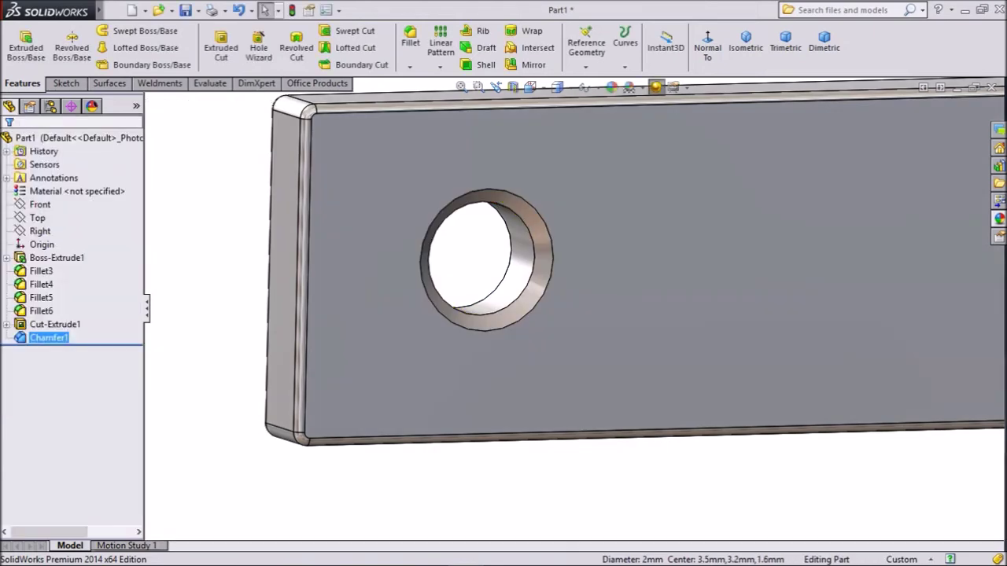
# - Start a sketch on the blade's long, narrow straight side face that adjoins the concave curve of the tip
pyautogui.scroll(6, 573, 308)
pyautogui.scroll(2, 729, 310)
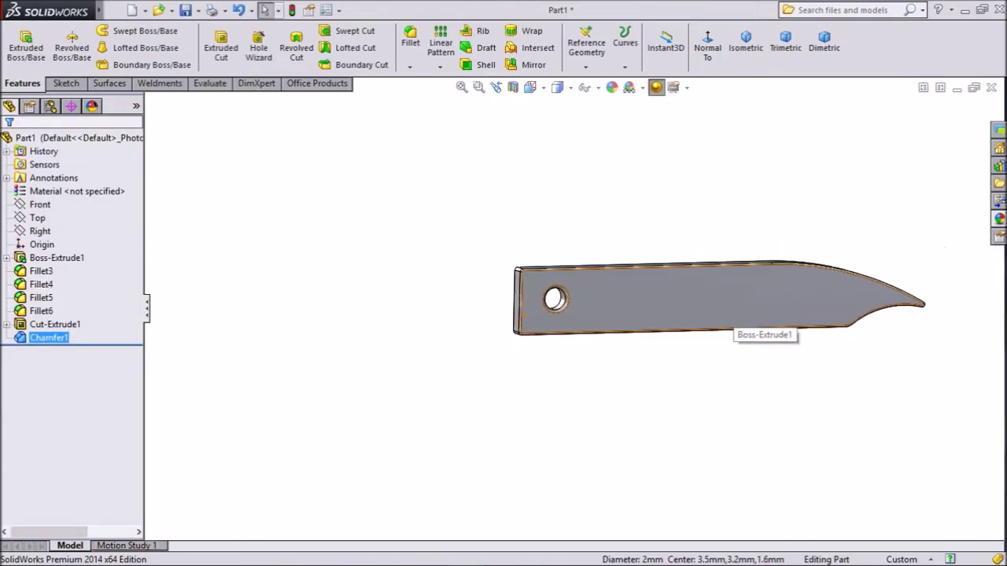
pyautogui.scroll(-2, 728, 310)
pyautogui.moveTo(677, 323); pyautogui.dragTo(710, 273, button='middle')
pyautogui.scroll(-2, 709, 274)
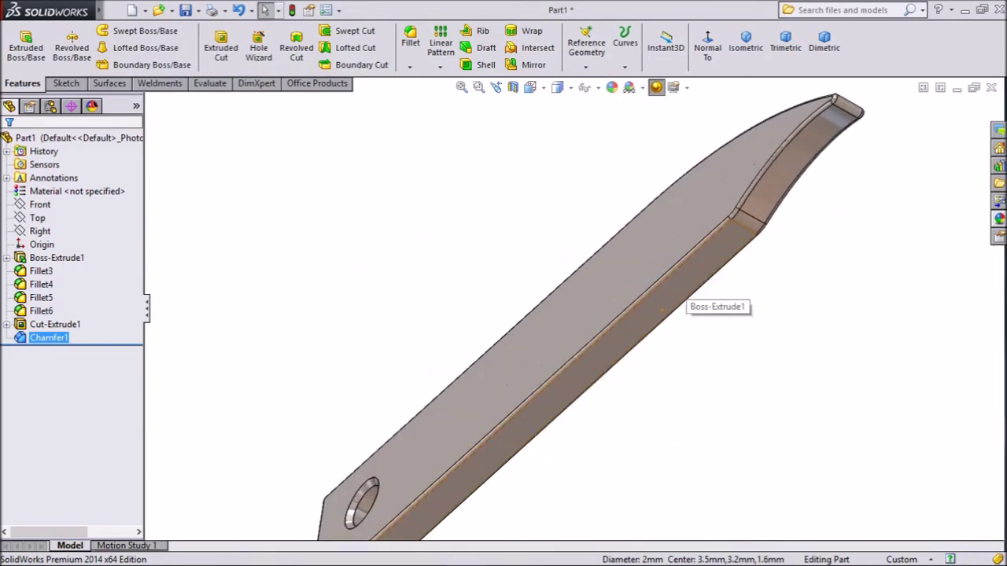
pyautogui.click(685, 275)
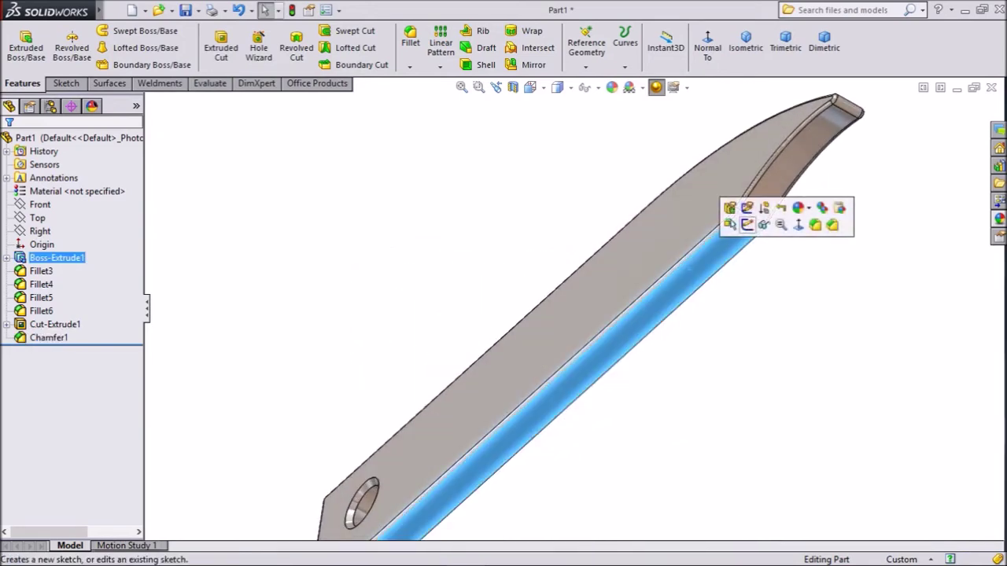
pyautogui.click(747, 224)
pyautogui.click(599, 47)
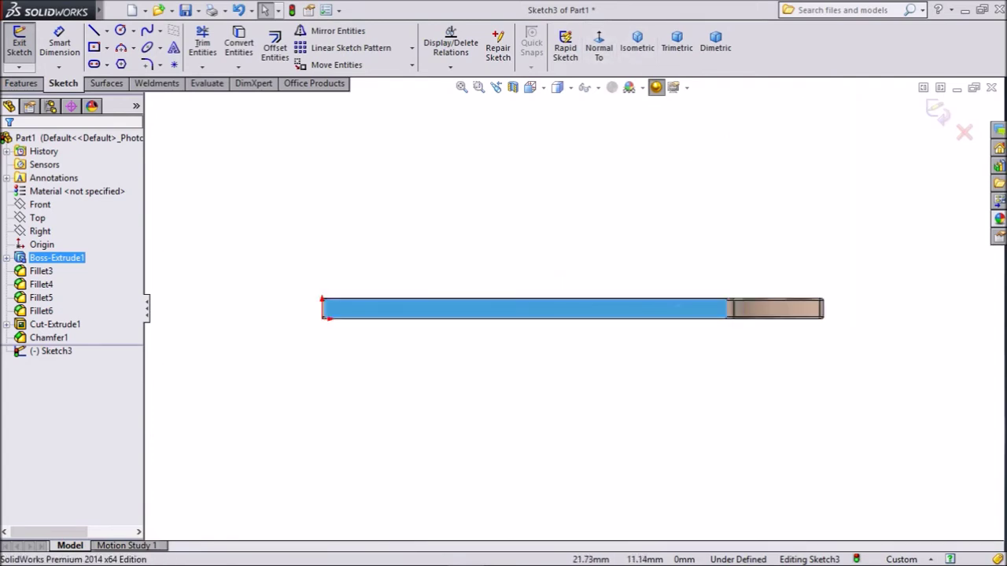
# - Draw a closed right triangle about 0.19 mm wide across the fillet band near the tip end, from the outer edge to the side face's edge
pyautogui.scroll(-1, 614, 179)
pyautogui.scroll(-2, 807, 367)
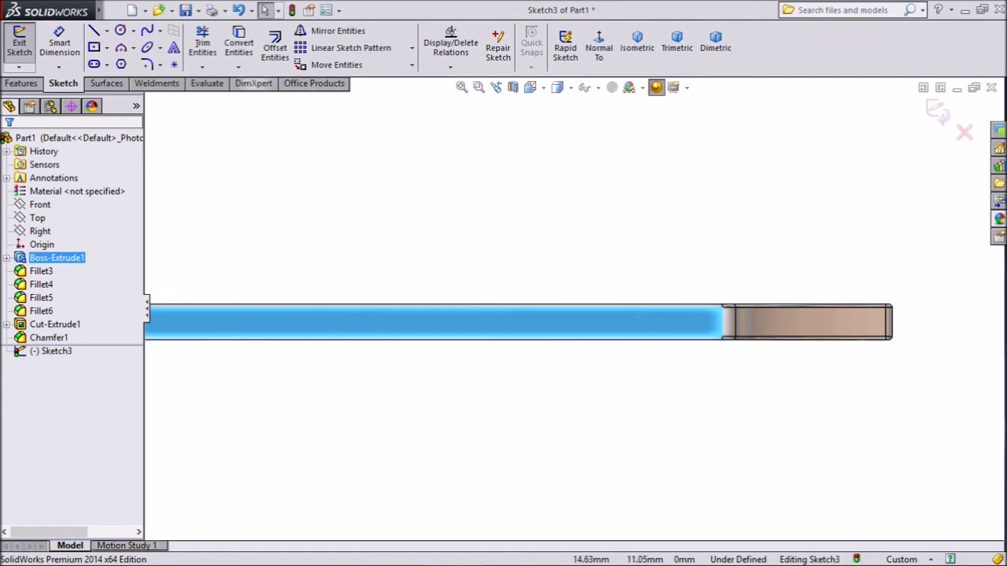
pyautogui.press('l')
pyautogui.scroll(-5, 753, 355)
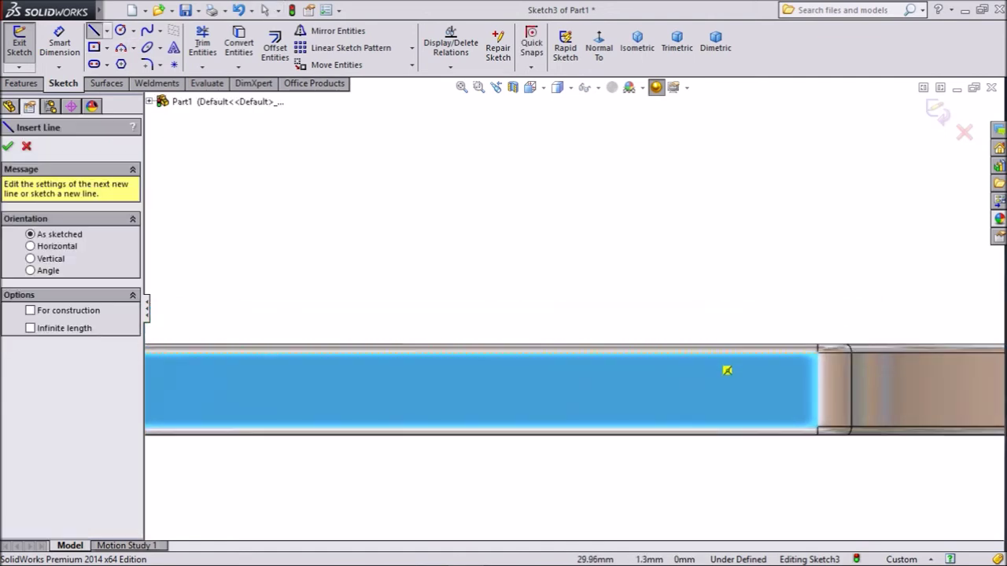
pyautogui.scroll(-3, 738, 316)
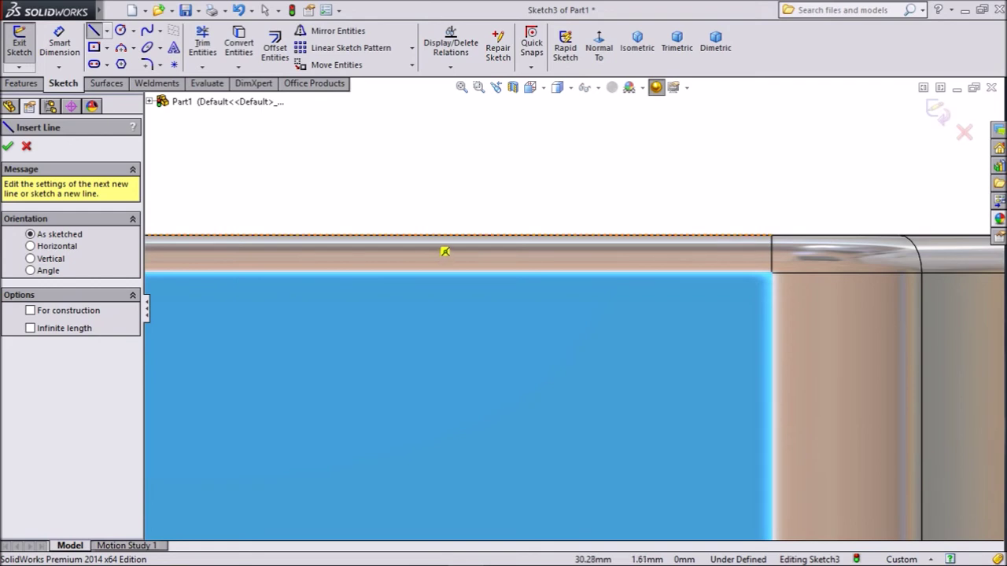
pyautogui.click(444, 251)
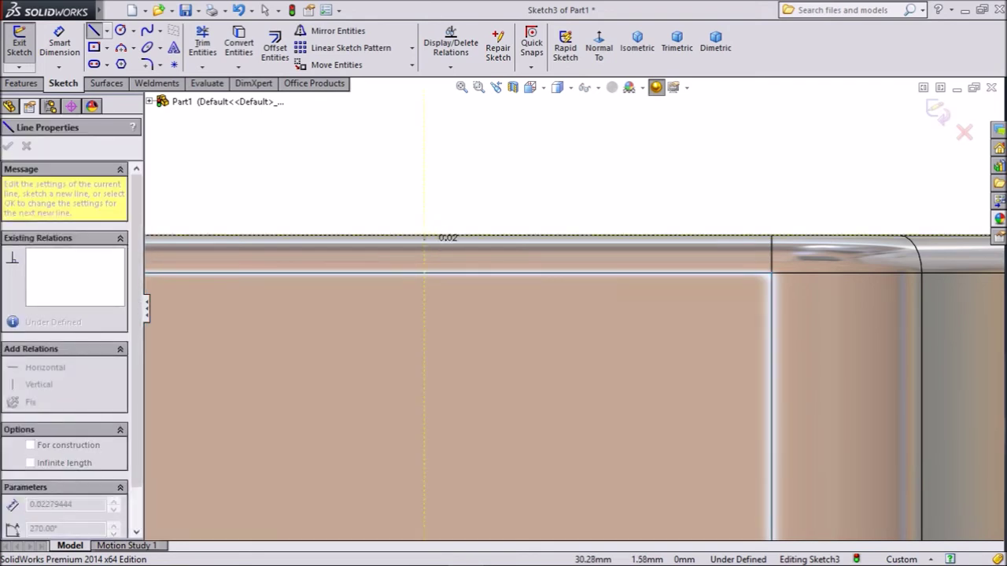
pyautogui.click(472, 273)
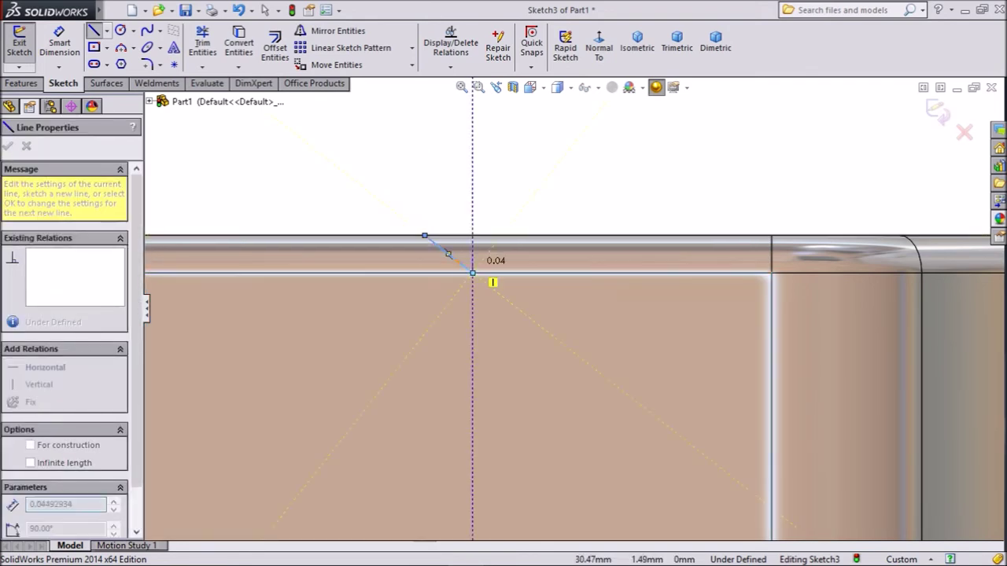
pyautogui.click(472, 235)
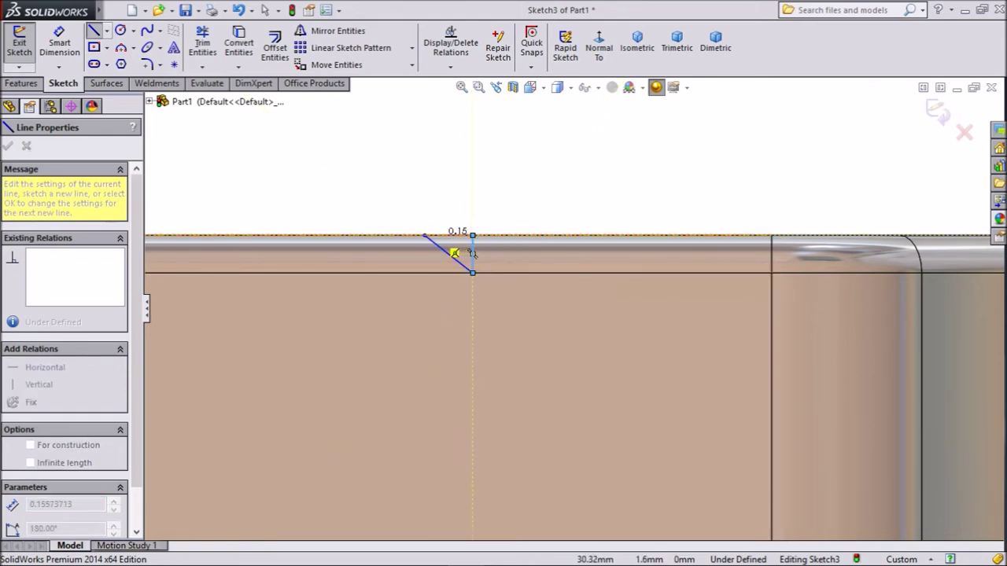
pyautogui.click(425, 235)
pyautogui.scroll(-2, 448, 236)
pyautogui.scroll(-1, 465, 238)
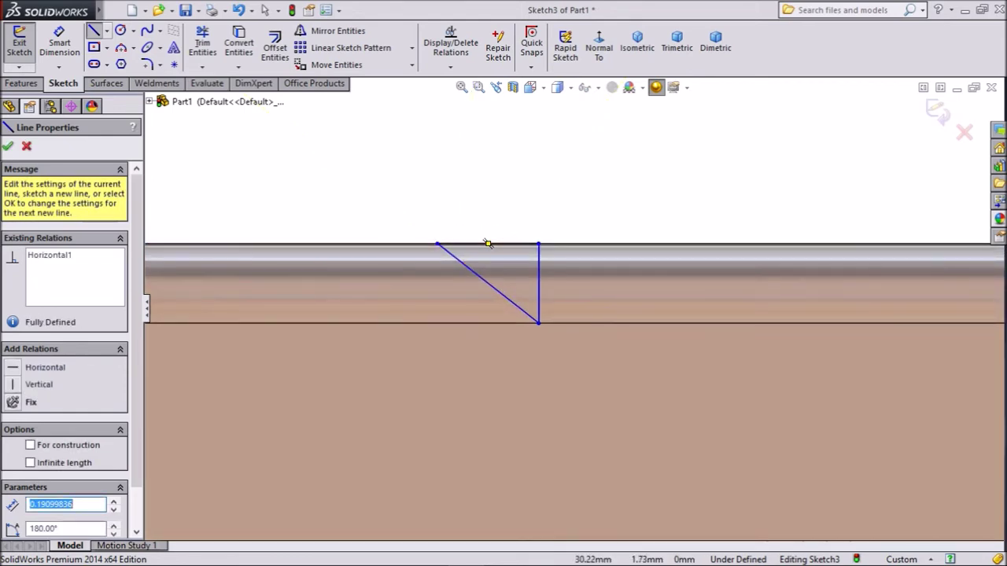
pyautogui.rightClick(424, 174)
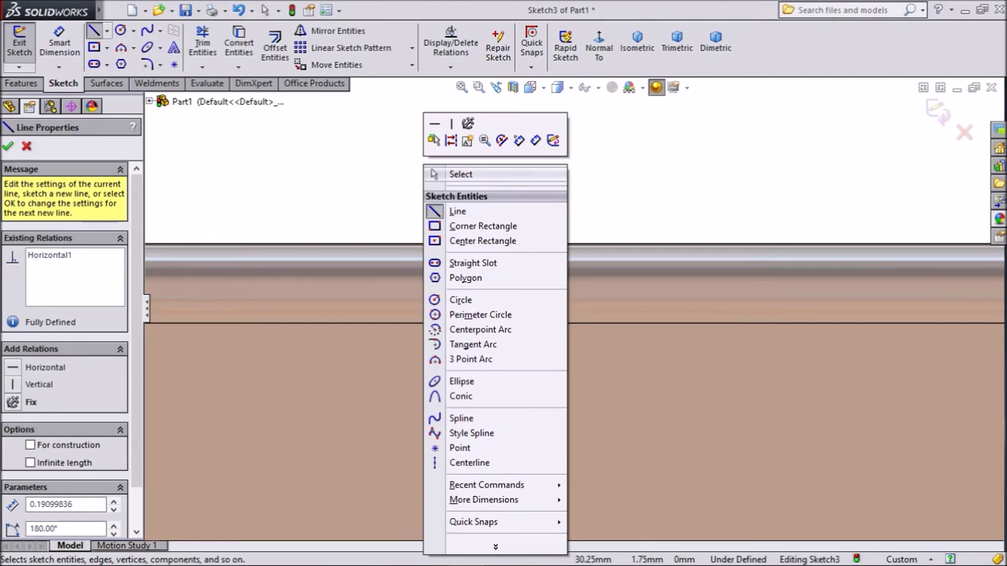
# - Dimension the triangle's horizontal leg along the blade's outer edge to 0.25 mm
pyautogui.click(442, 173)
pyautogui.scroll(-3, 496, 264)
pyautogui.click(59, 45)
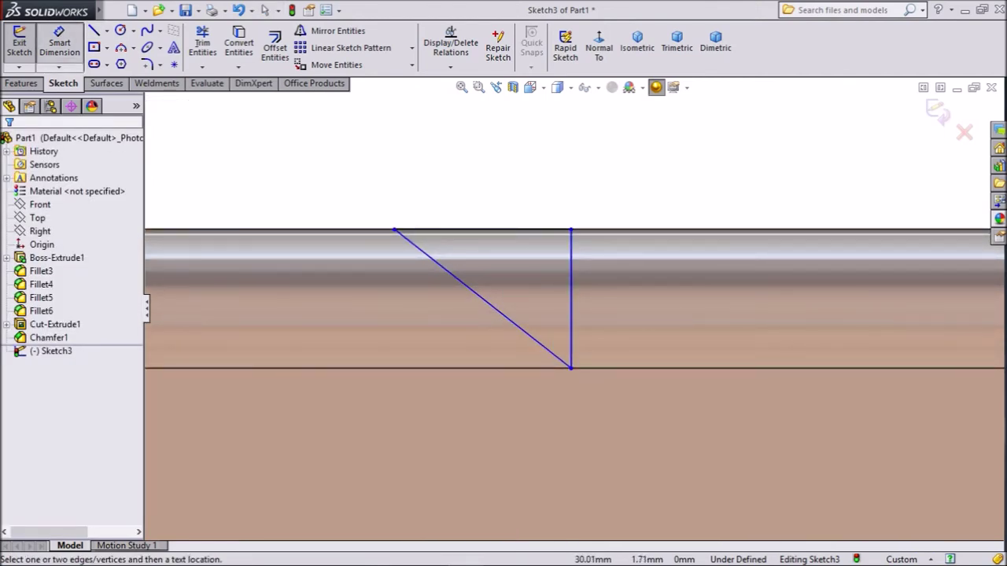
pyautogui.click(484, 230)
pyautogui.click(473, 169)
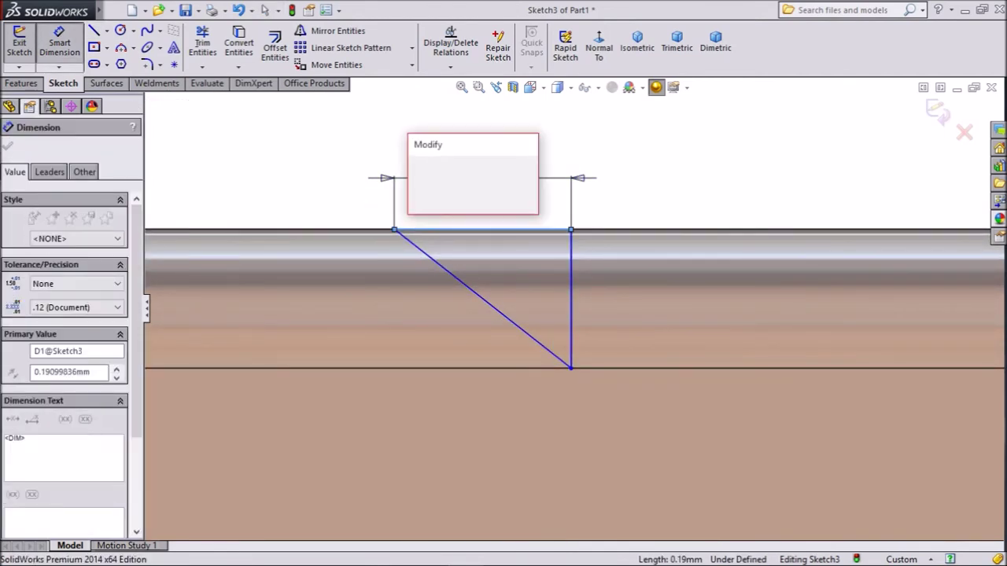
pyautogui.write('0.2')
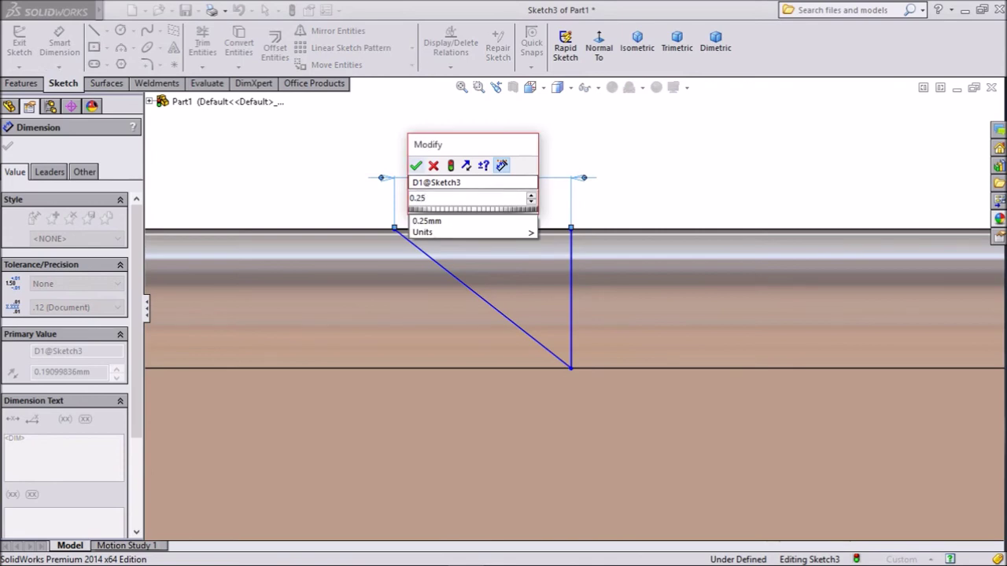
pyautogui.write('5')
pyautogui.press('Return')
# - Dimension the distance from the triangle's vertical leg to the tip-side end edge of the narrow side face as 1 mm
pyautogui.scroll(4, 574, 307)
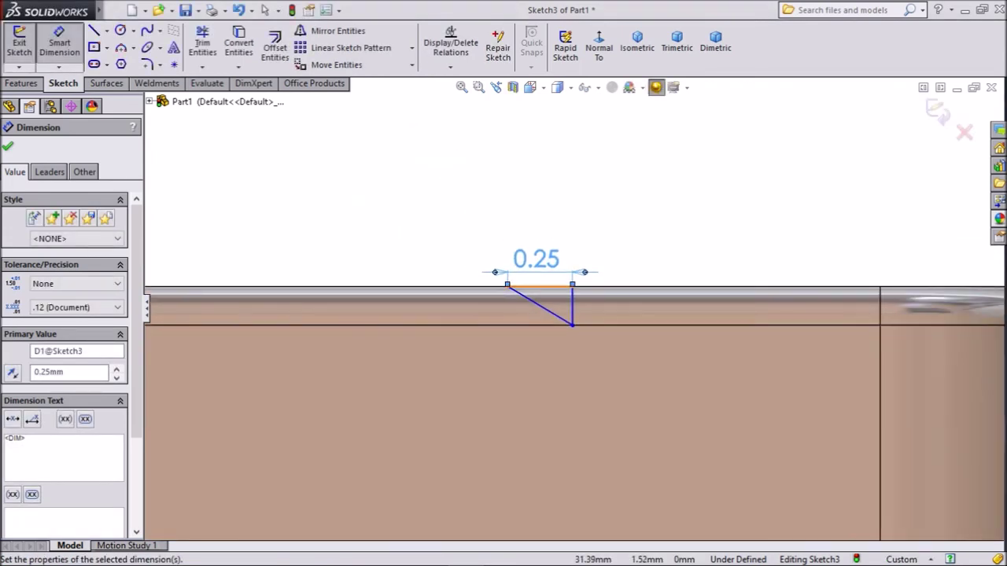
pyautogui.scroll(-1, 603, 295)
pyautogui.click(567, 309)
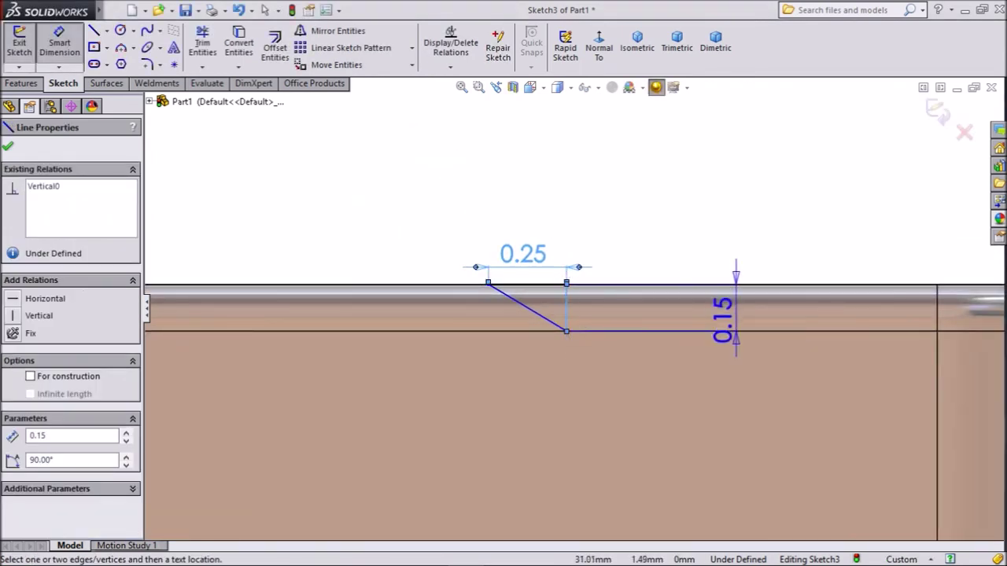
pyautogui.scroll(3, 570, 306)
pyautogui.click(784, 301)
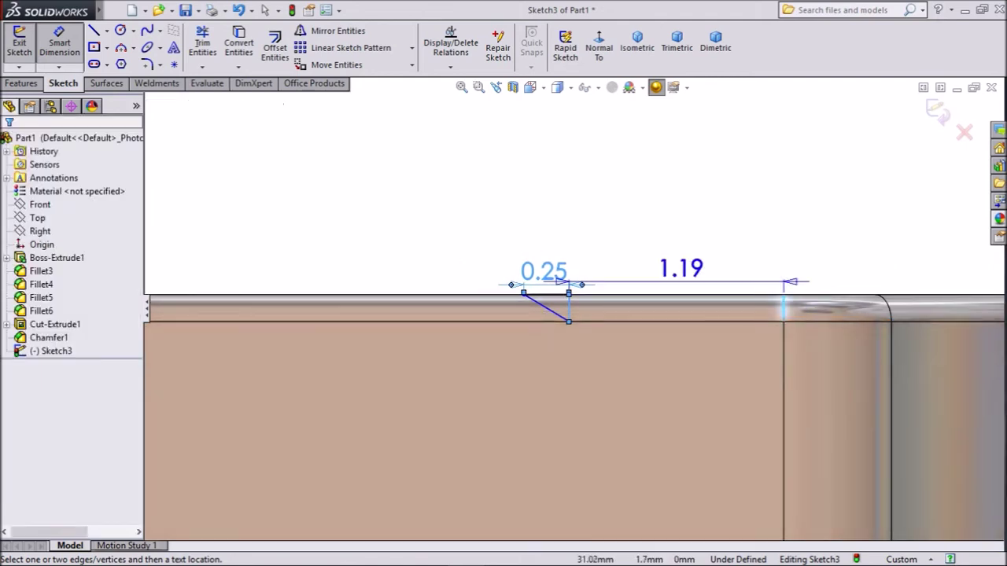
pyautogui.click(669, 227)
pyautogui.write('1')
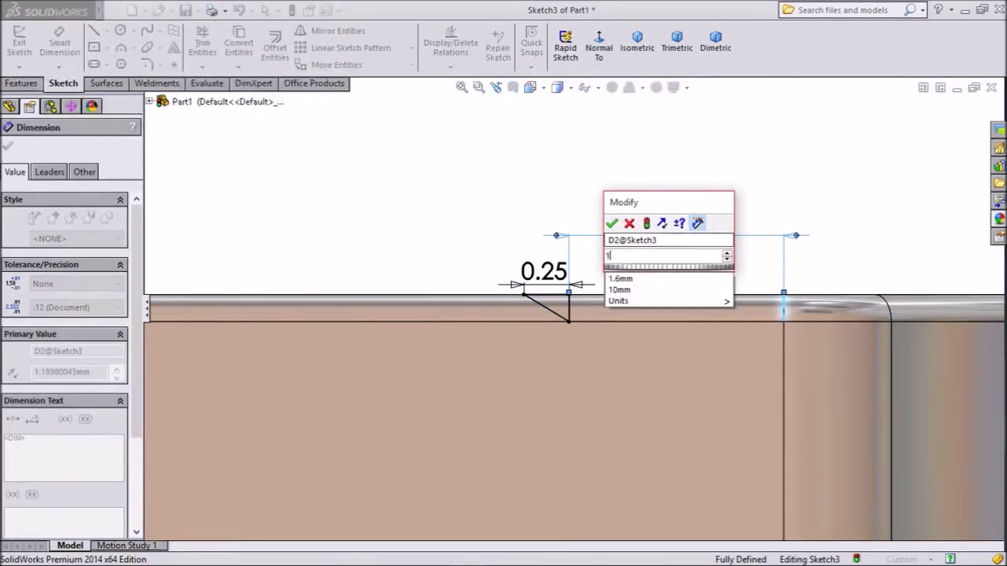
pyautogui.press('Return')
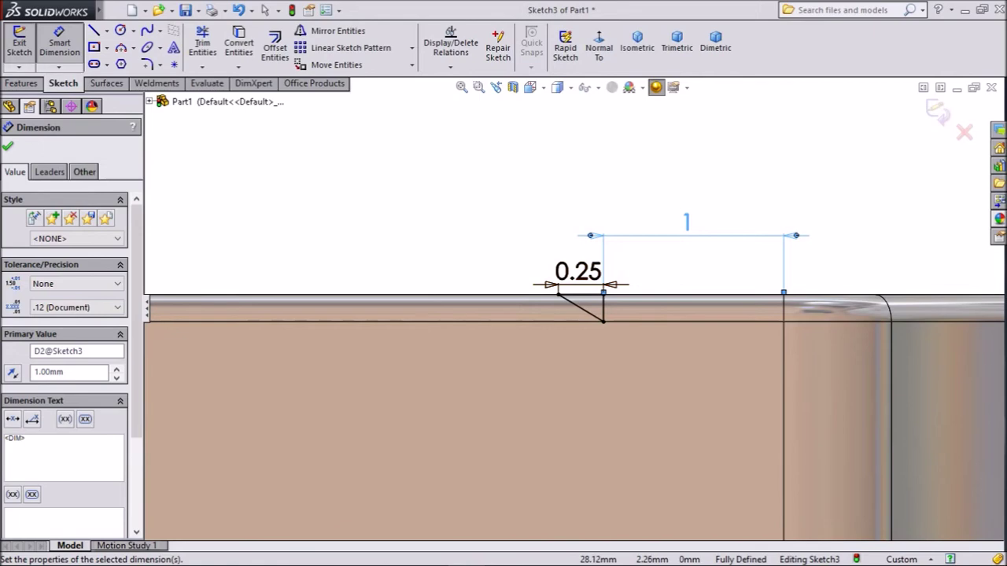
pyautogui.press('Escape')
# - Cut the triangle across the blade's full width with an Extruded Cut set to Blind at 7.60 mm depth
pyautogui.click(22, 84)
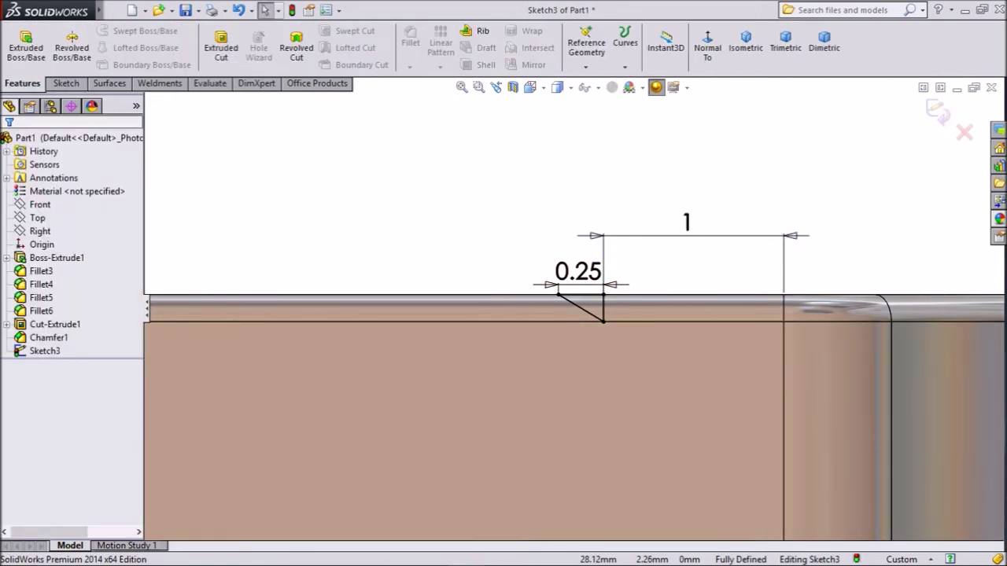
pyautogui.click(221, 47)
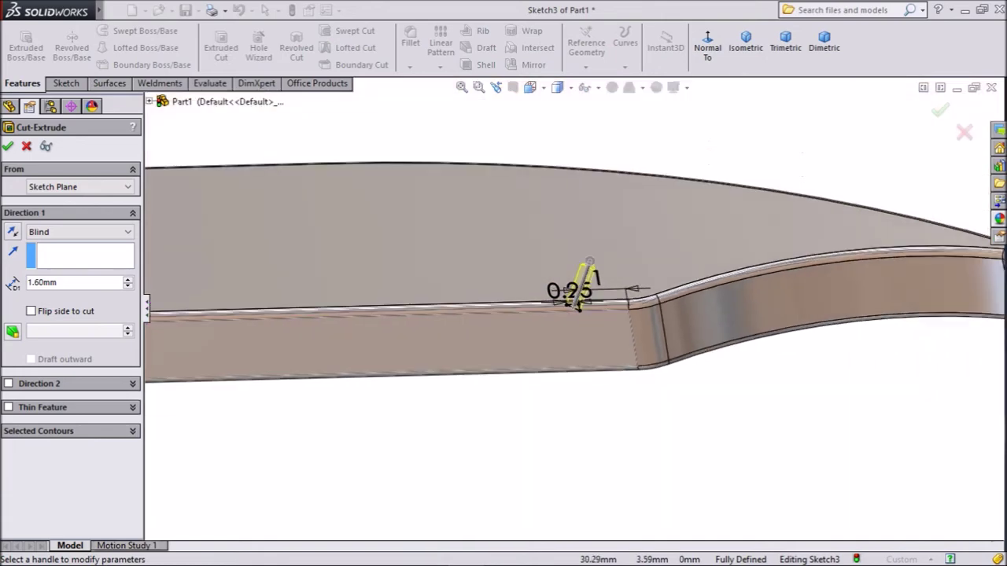
pyautogui.scroll(2, 578, 303)
pyautogui.moveTo(581, 224); pyautogui.dragTo(586, 253, button='middle')
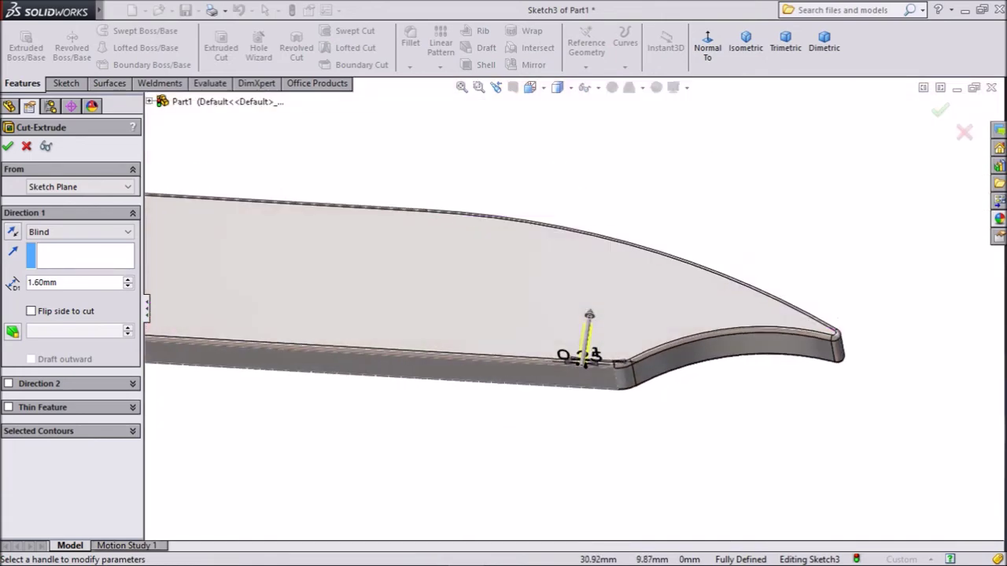
pyautogui.scroll(-4, 586, 251)
pyautogui.moveTo(599, 383); pyautogui.dragTo(639, 126)
pyautogui.scroll(3, 640, 126)
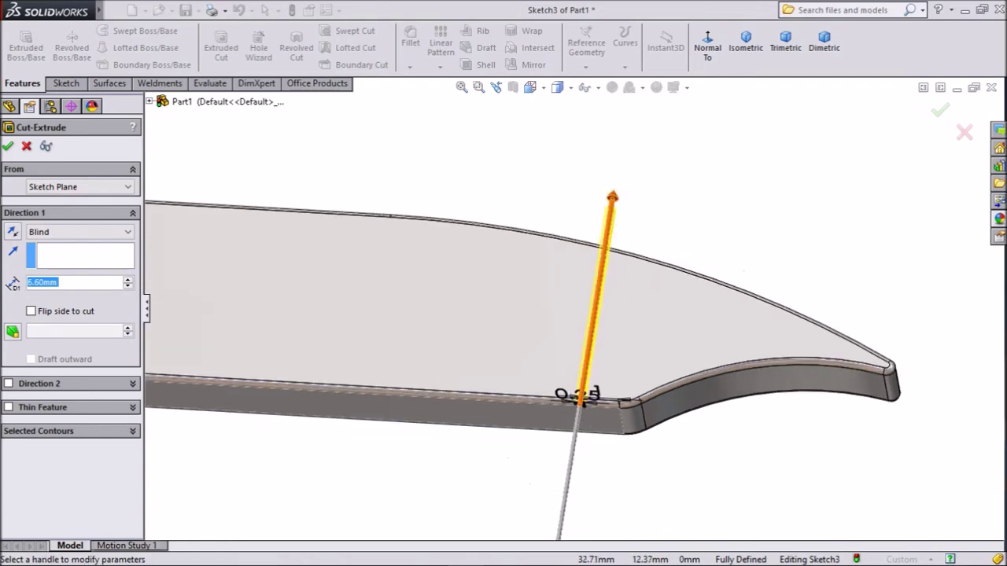
pyautogui.moveTo(612, 197); pyautogui.dragTo(615, 168)
pyautogui.scroll(-2, 523, 402)
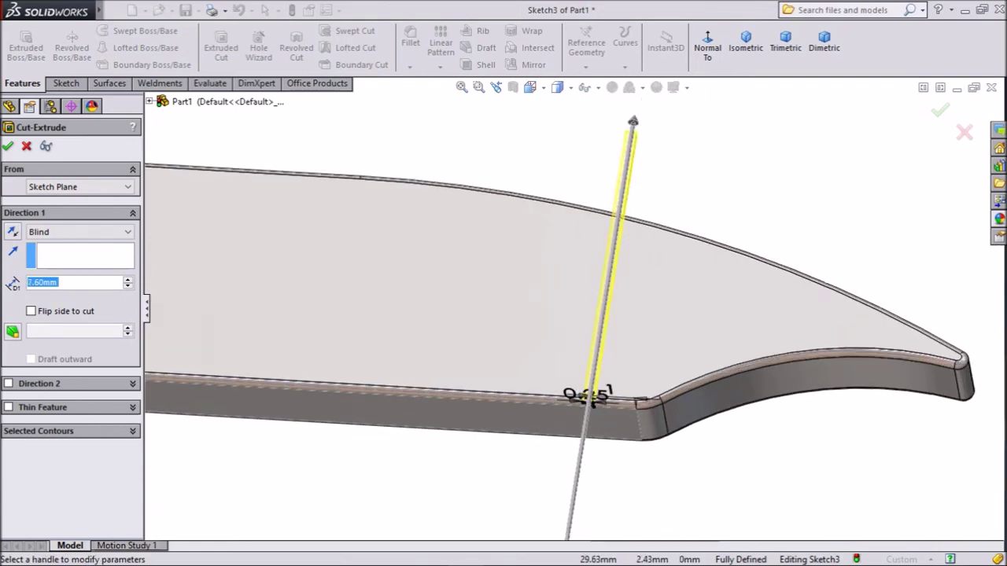
pyautogui.scroll(-1, 527, 405)
pyautogui.scroll(2, 582, 330)
pyautogui.scroll(-2, 639, 257)
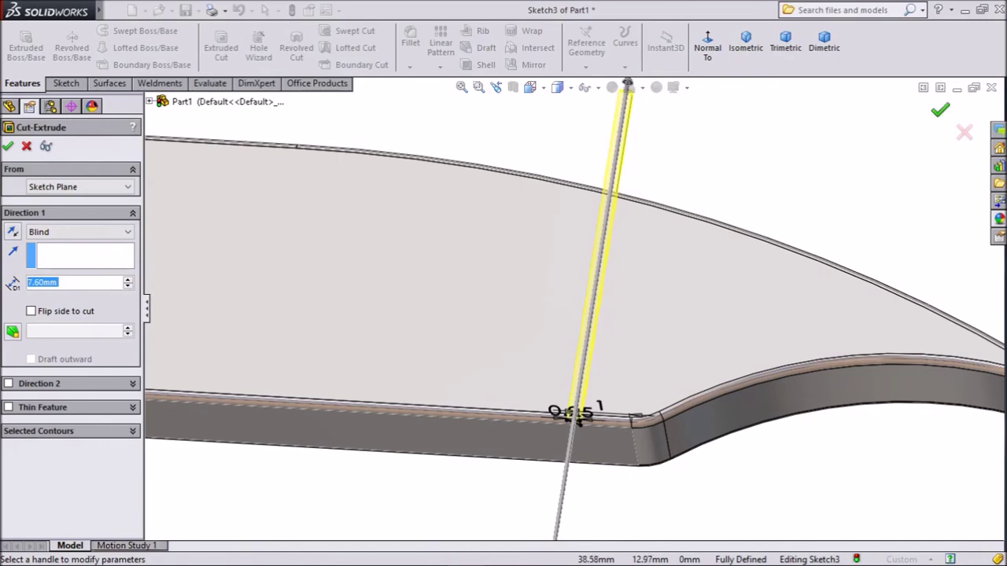
pyautogui.press('Return')
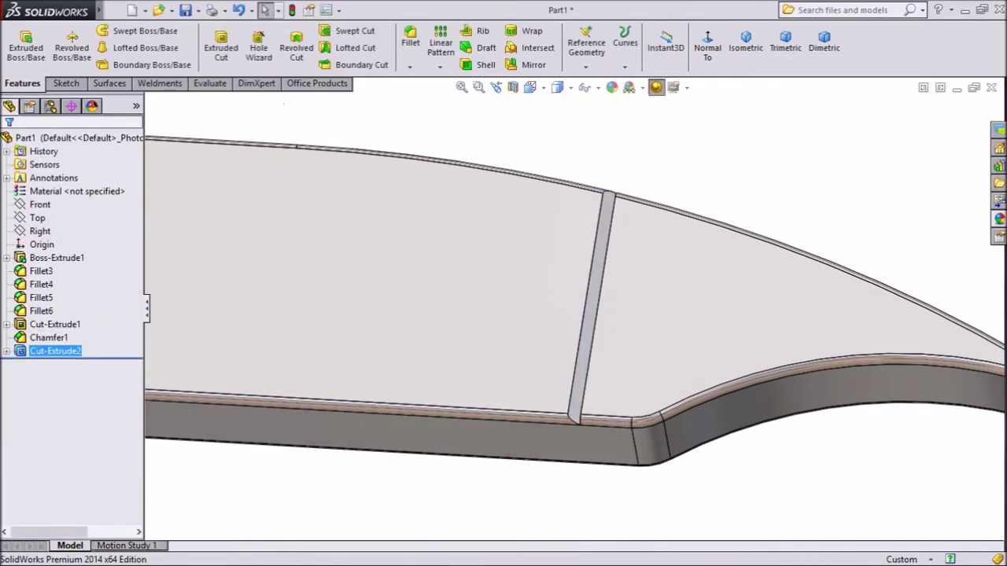
# - Start a linear pattern of the notch cut along the blade's long straight edge, running away from the tip, with 0.23 mm spacing
pyautogui.moveTo(787, 247); pyautogui.dragTo(744, 264, button='middle')
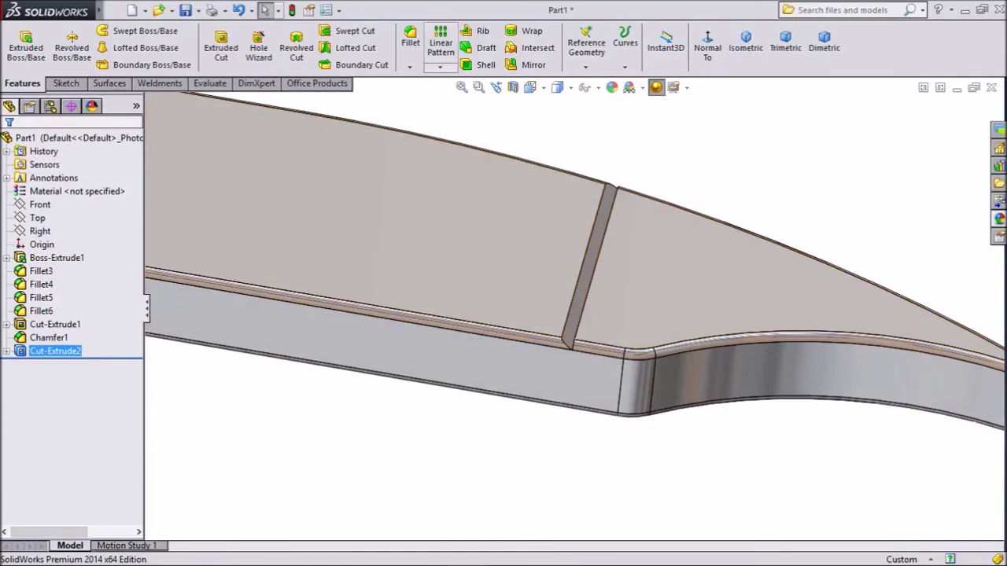
pyautogui.click(440, 66)
pyautogui.click(472, 82)
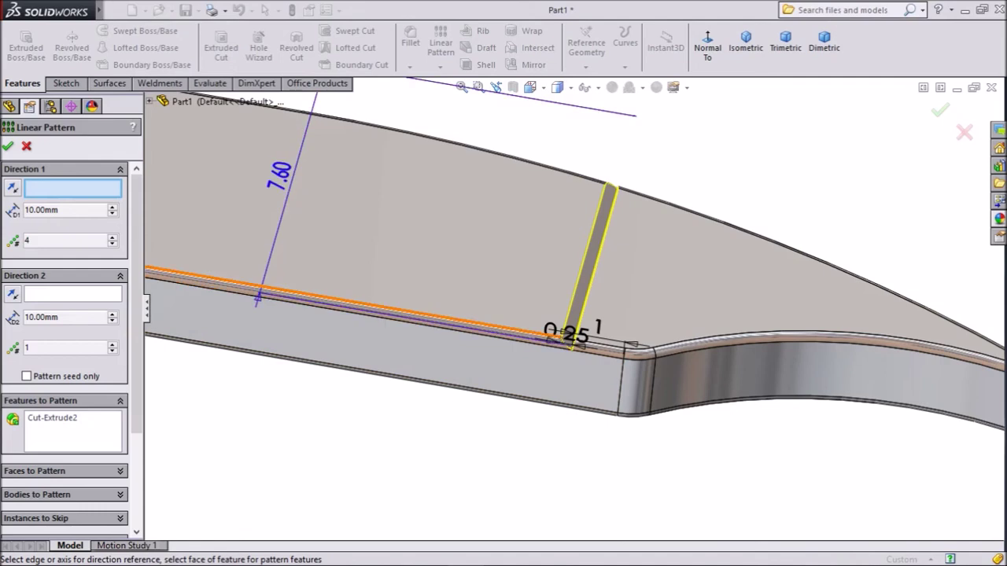
pyautogui.click(334, 303)
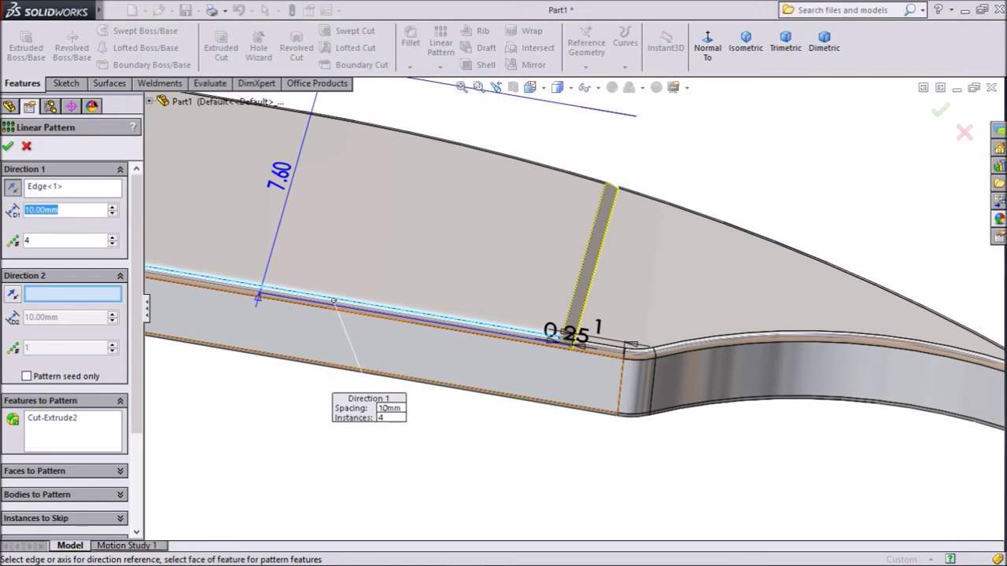
pyautogui.write('0.23')
pyautogui.press('Return')
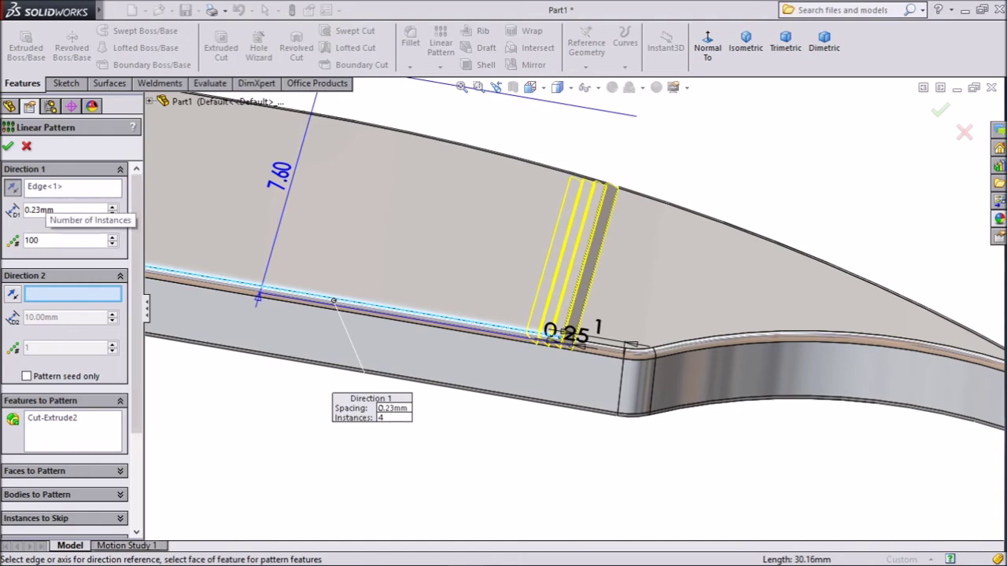
# - Set the notch pattern to 100 instances and create it
pyautogui.write('100')
pyautogui.press('Return')
pyautogui.scroll(5, 708, 323)
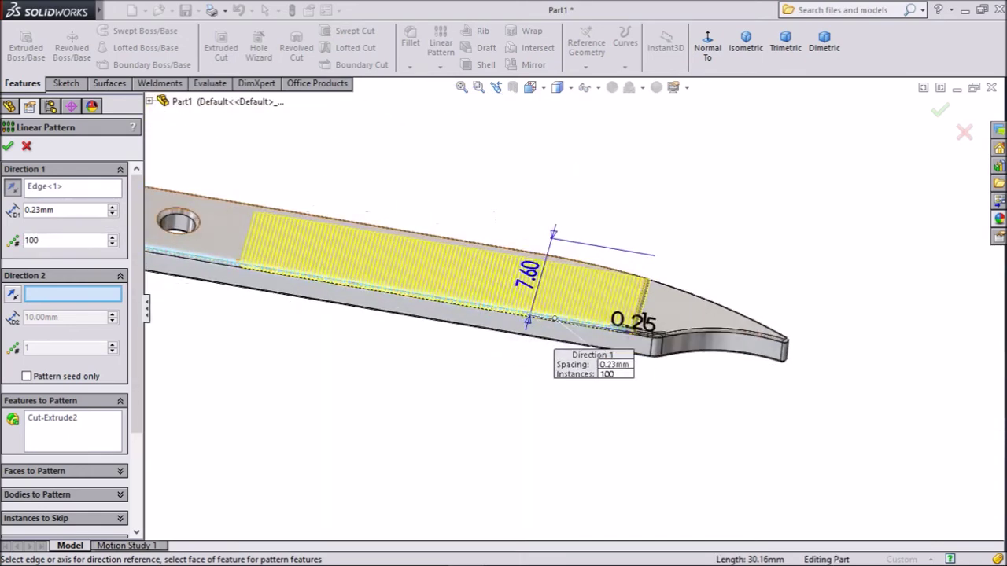
pyautogui.scroll(-3, 325, 285)
pyautogui.scroll(-2, 324, 285)
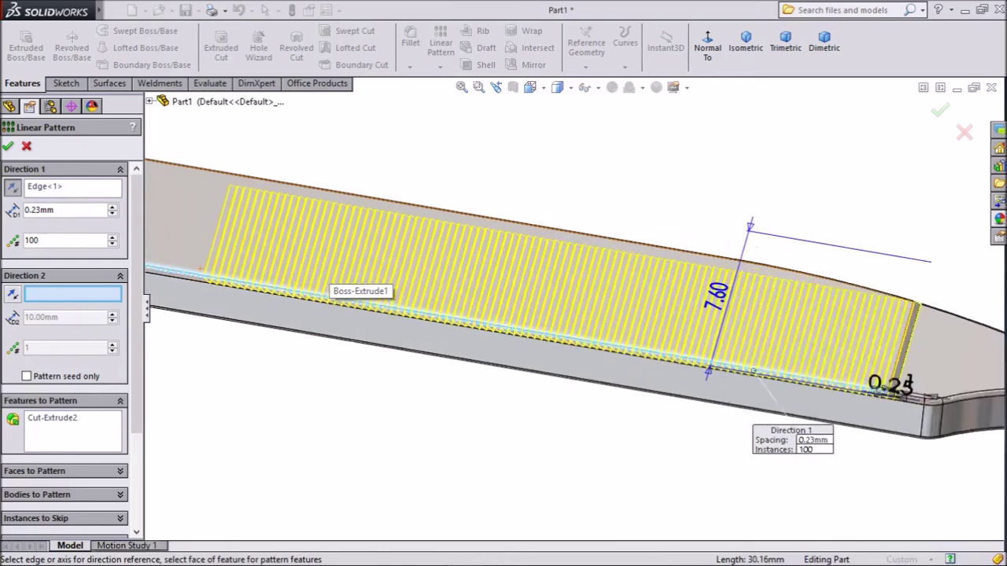
pyautogui.scroll(-2, 325, 285)
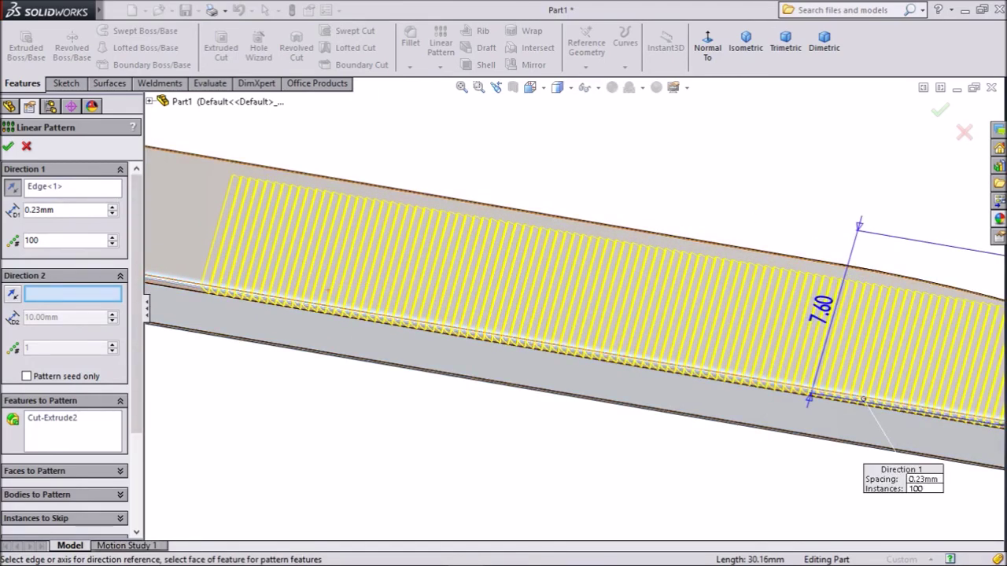
pyautogui.press('Return')
# - Examine the patterned notches along the blade's flat face and narrow side from several angles and up close
pyautogui.scroll(3, 515, 292)
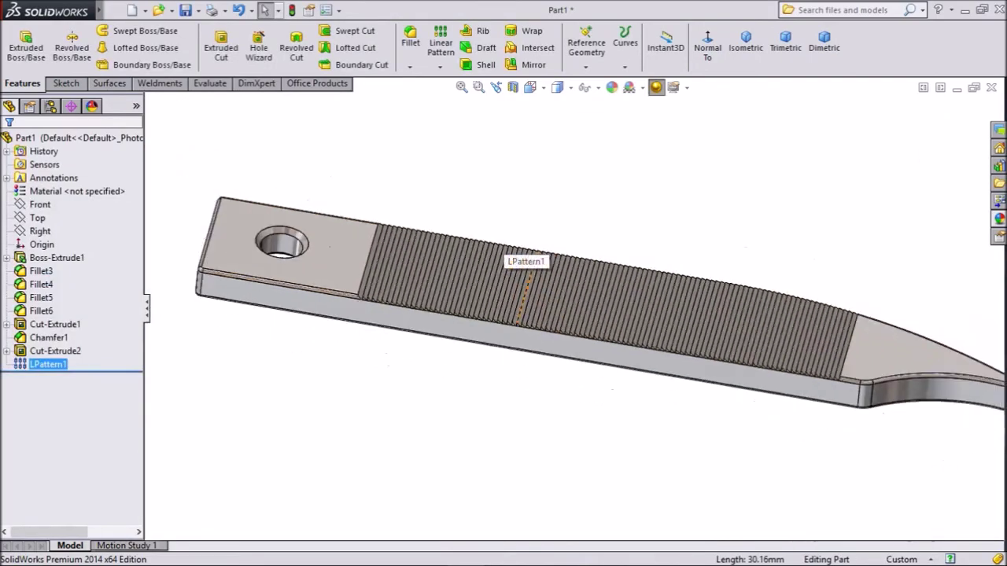
pyautogui.moveTo(526, 293); pyautogui.dragTo(590, 319, button='middle')
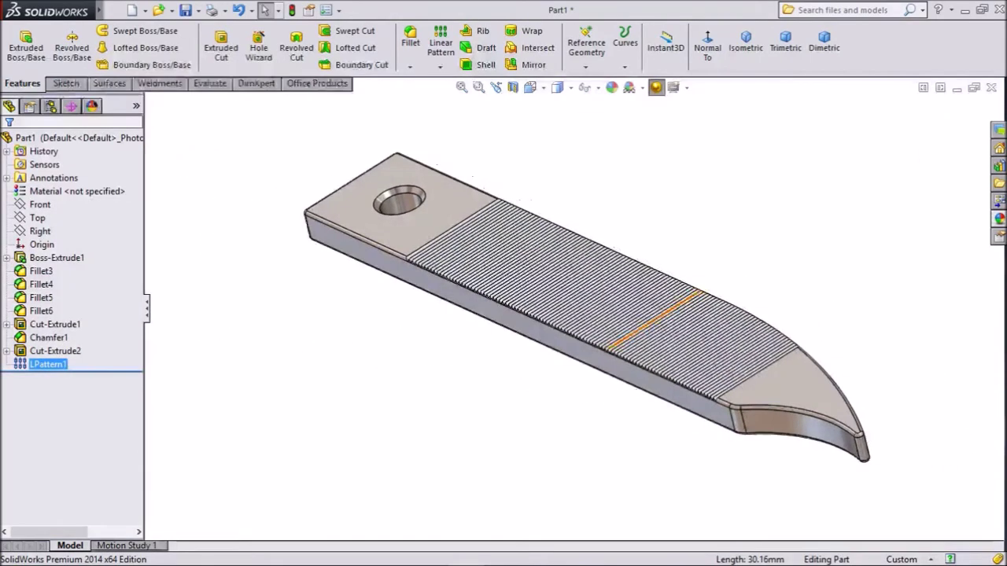
pyautogui.scroll(-3, 631, 319)
pyautogui.click(566, 394)
pyautogui.hotkey('ctrl', '8')
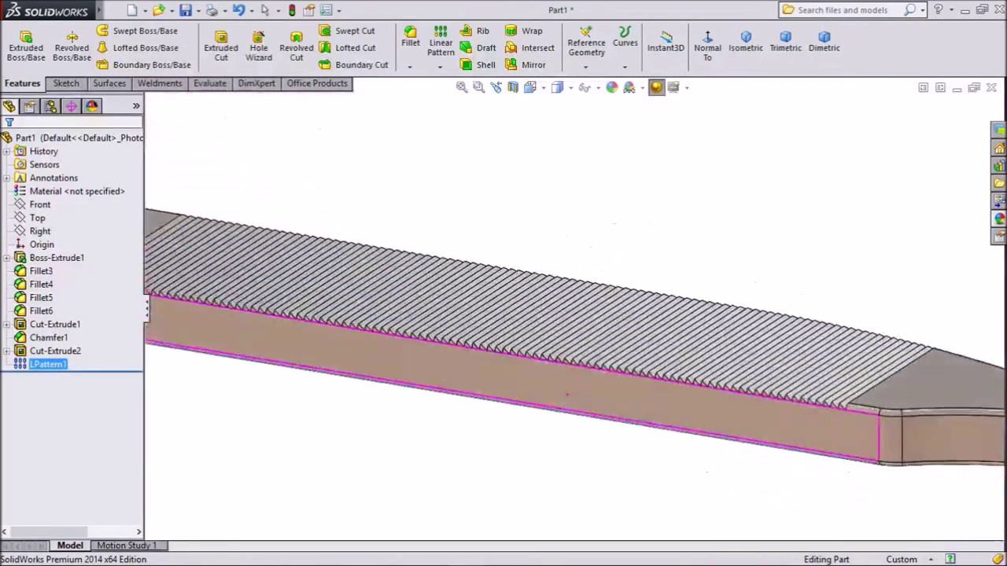
pyautogui.moveTo(566, 394); pyautogui.dragTo(447, 453, button='middle')
pyautogui.moveTo(543, 303); pyautogui.dragTo(618, 330, button='middle')
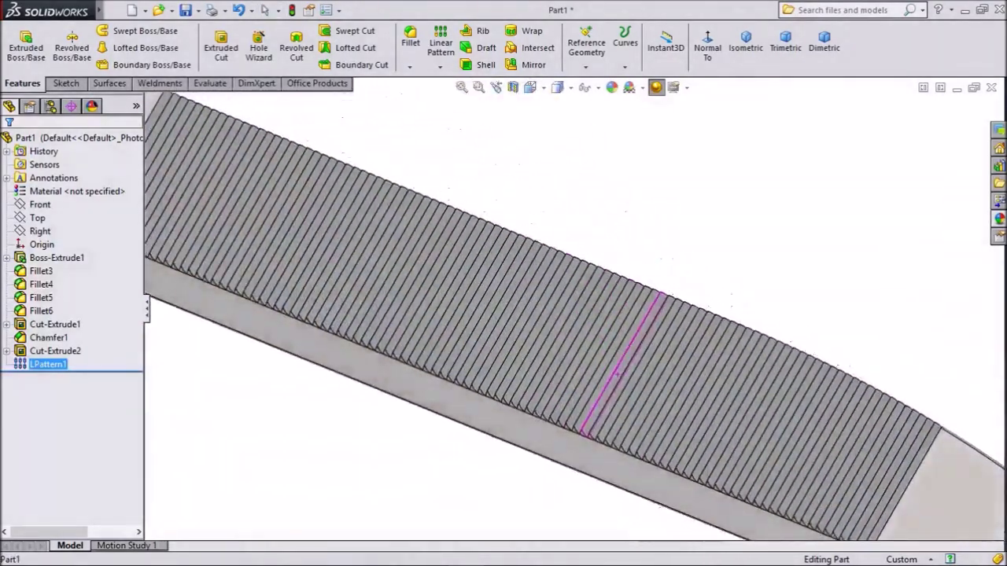
pyautogui.scroll(1, 622, 358)
pyautogui.scroll(1, 621, 358)
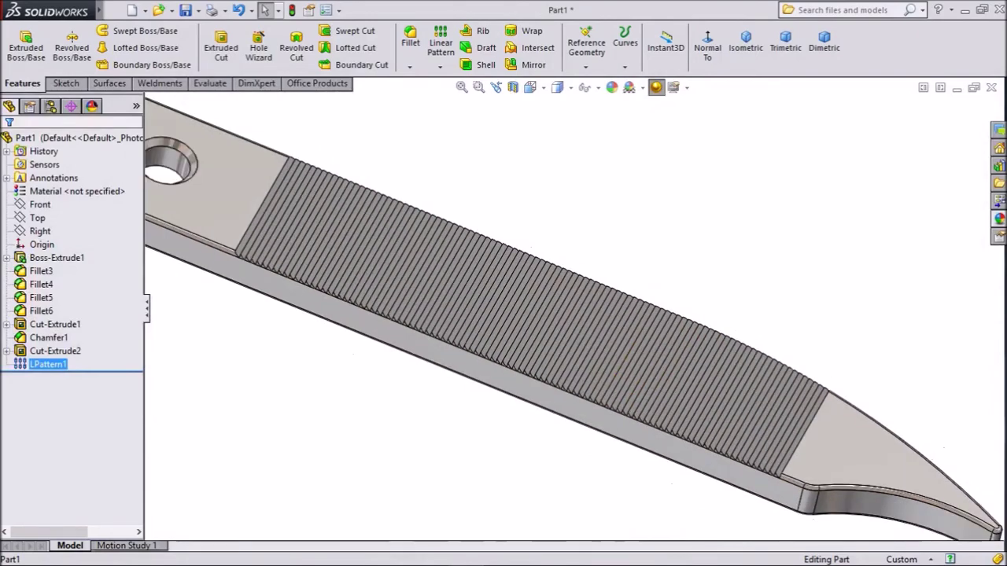